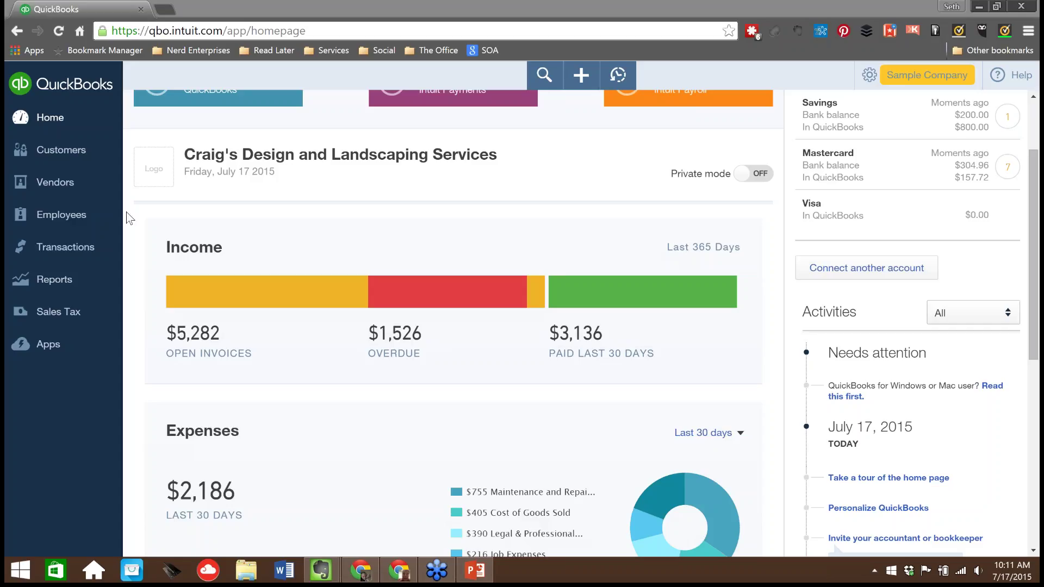
Open the Reports page and show the list of all report categories
left_click(113, 7)
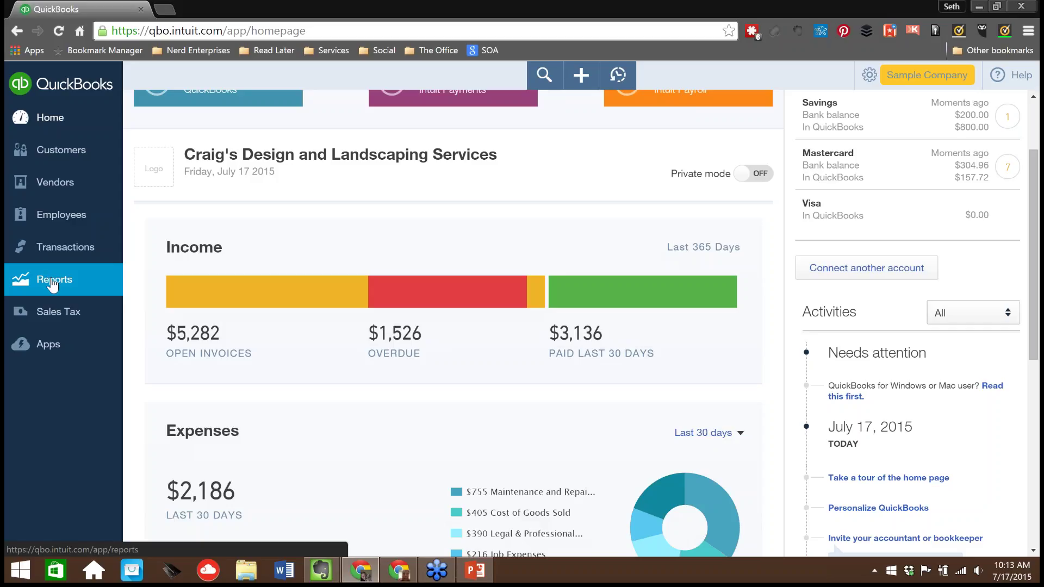
left_click(53, 284)
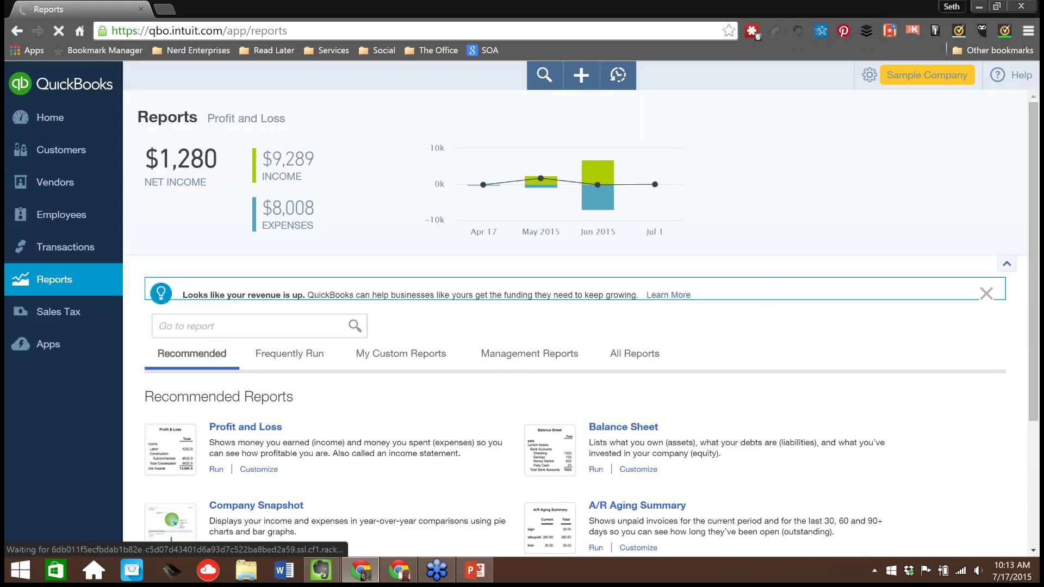
scroll(769, 391, "down", 2)
scroll(770, 391, "down", 3)
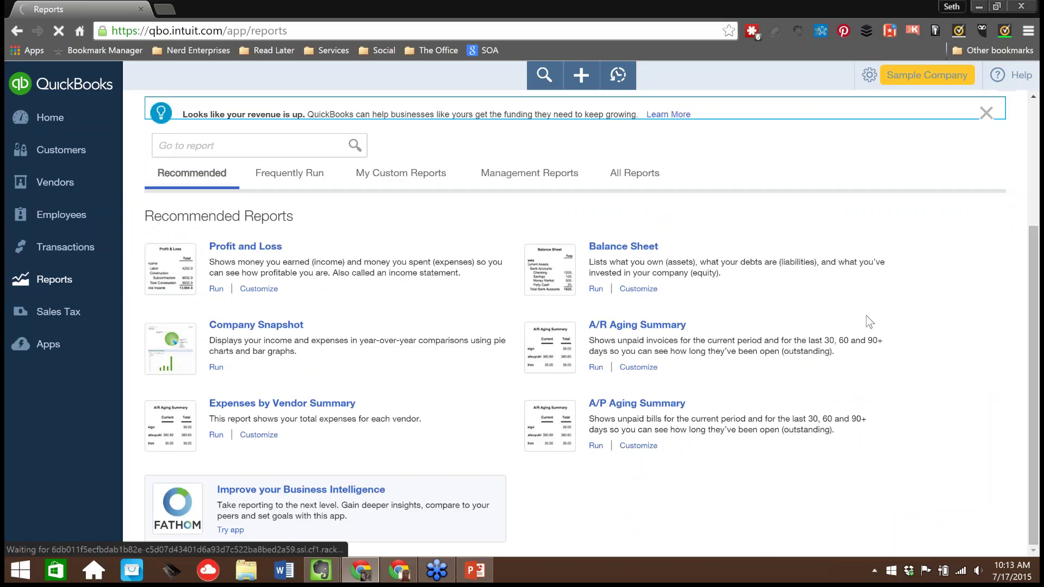
left_click(635, 177)
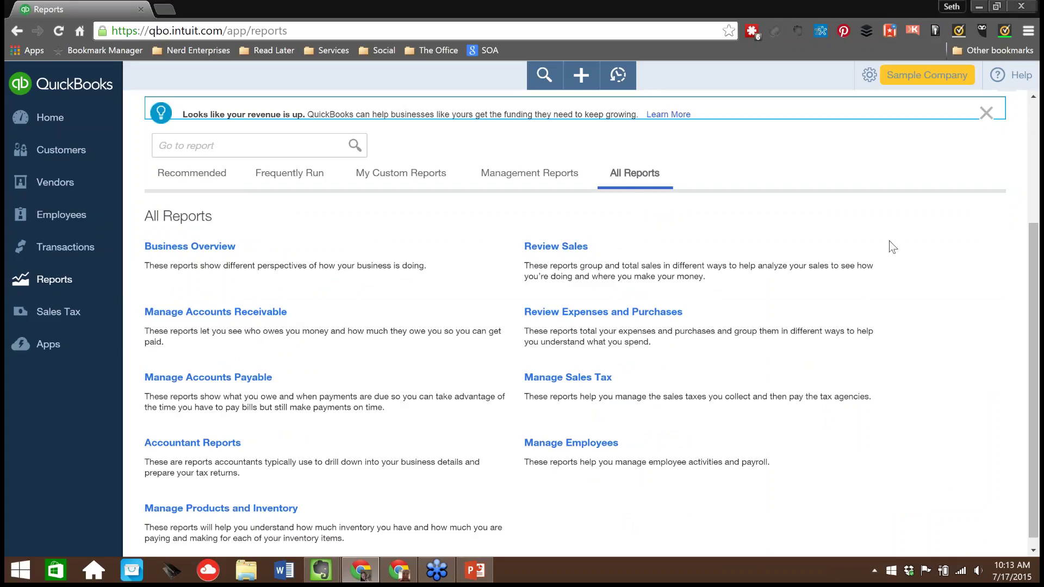
scroll(892, 247, "down", 1)
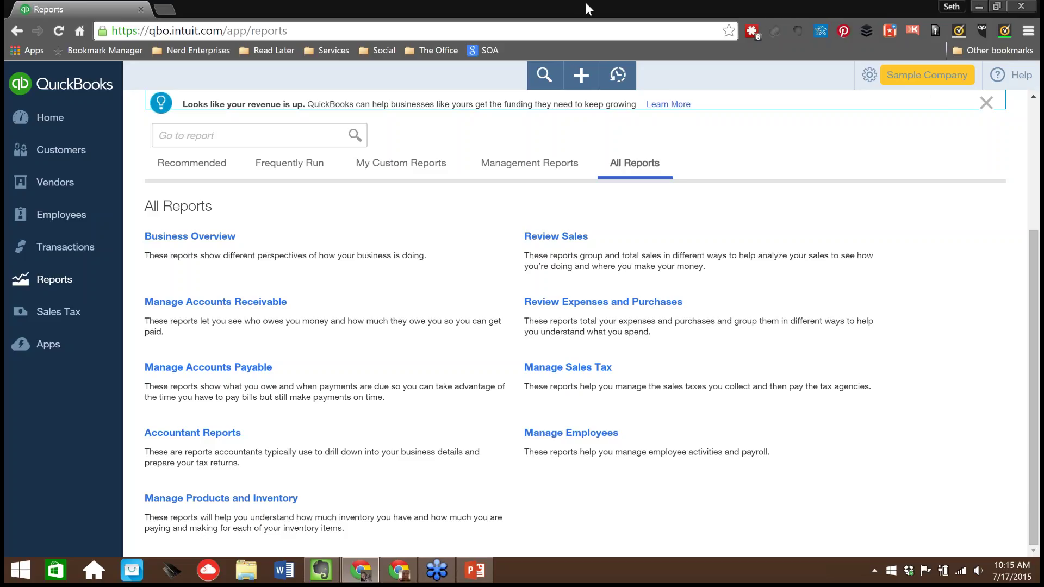
Open the Audit Log from the Business Overview reports
left_click(215, 237)
scroll(706, 422, "down", 1)
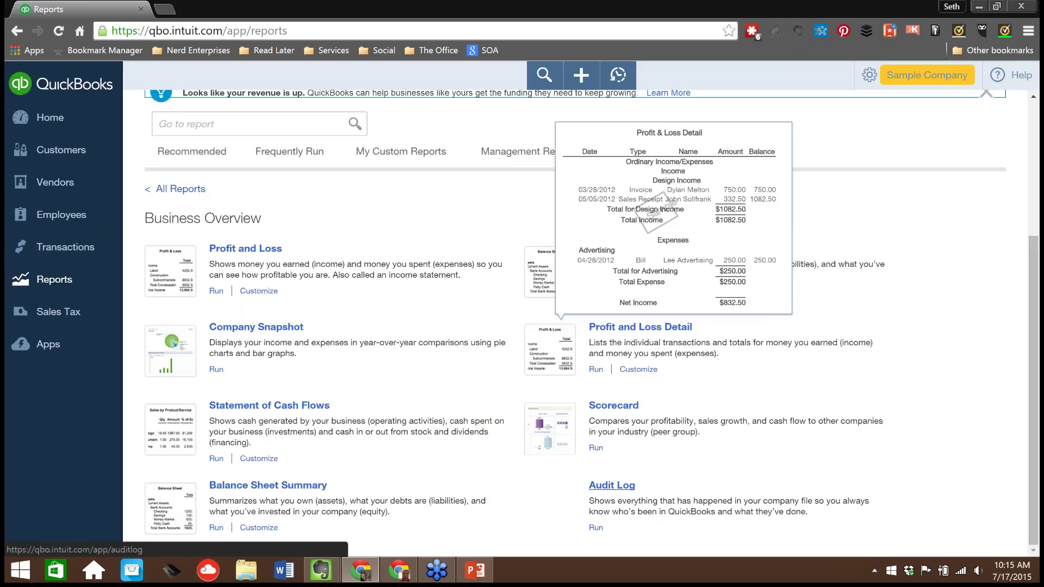
left_click(612, 485)
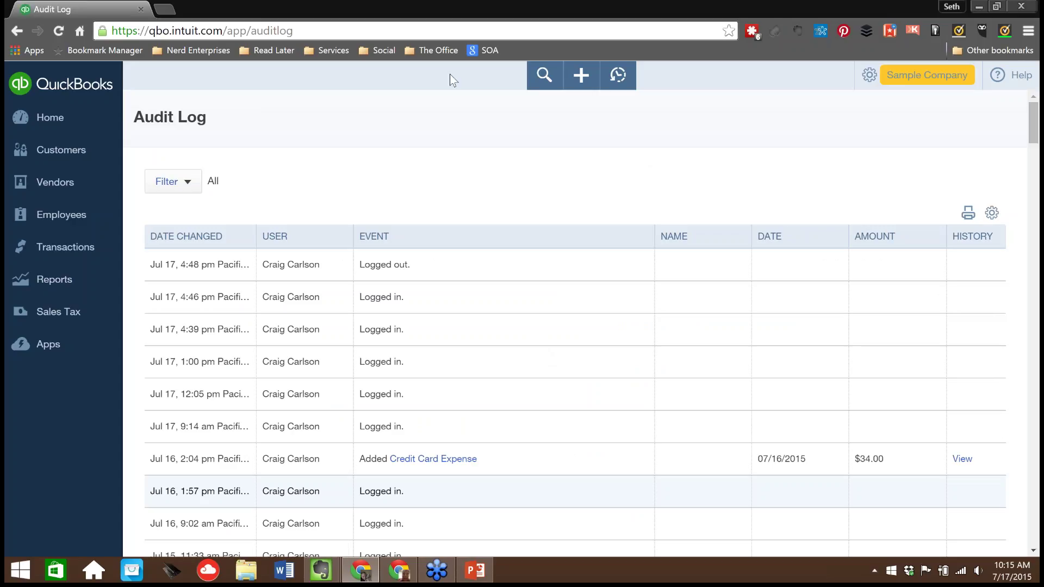
Examine the Audit Log filter's user, date and event options without applying any filter
left_click(184, 185)
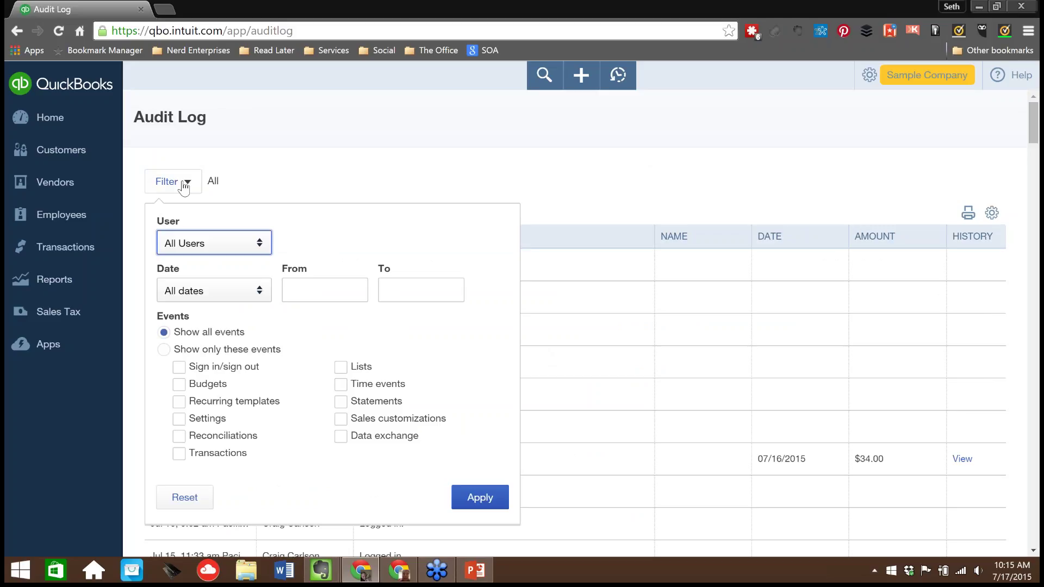
left_click(260, 244)
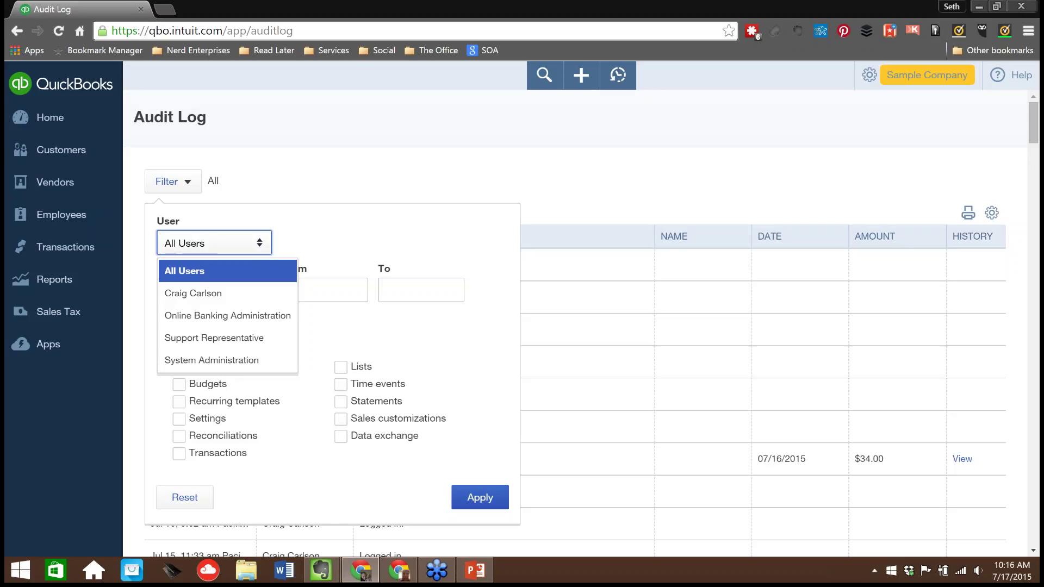
left_click(218, 297)
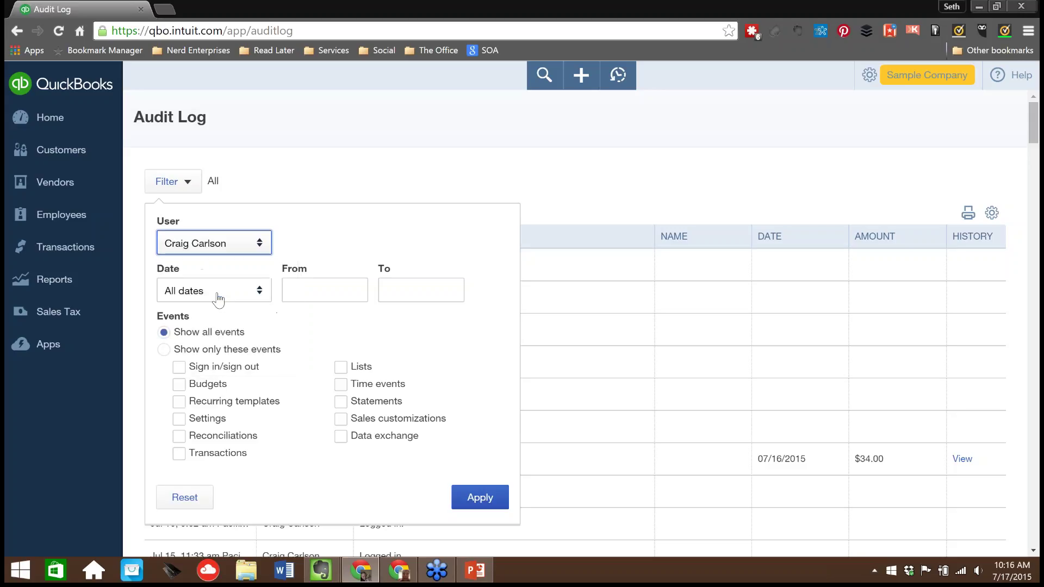
left_click(333, 288)
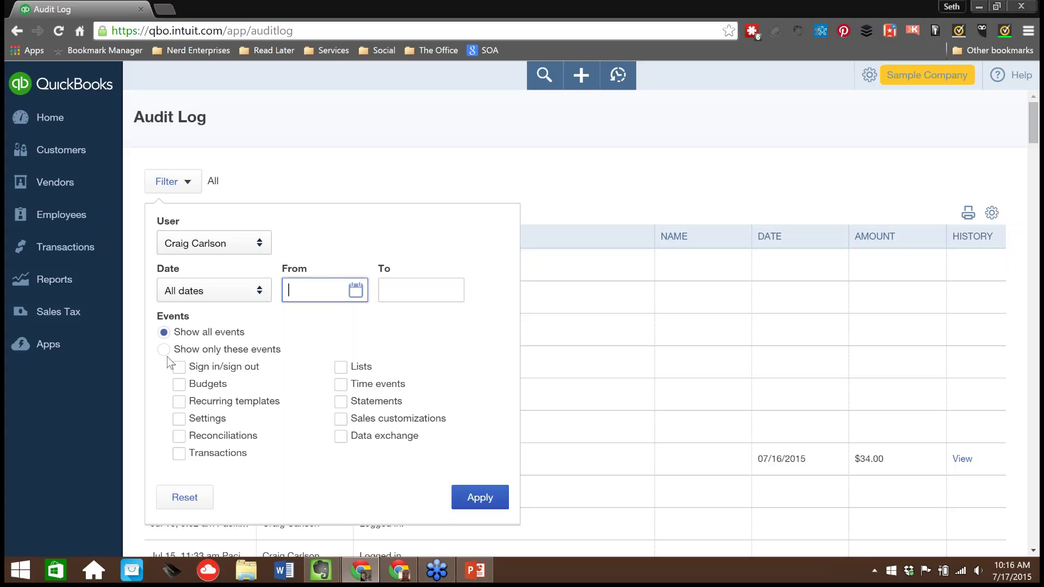
left_click(228, 335)
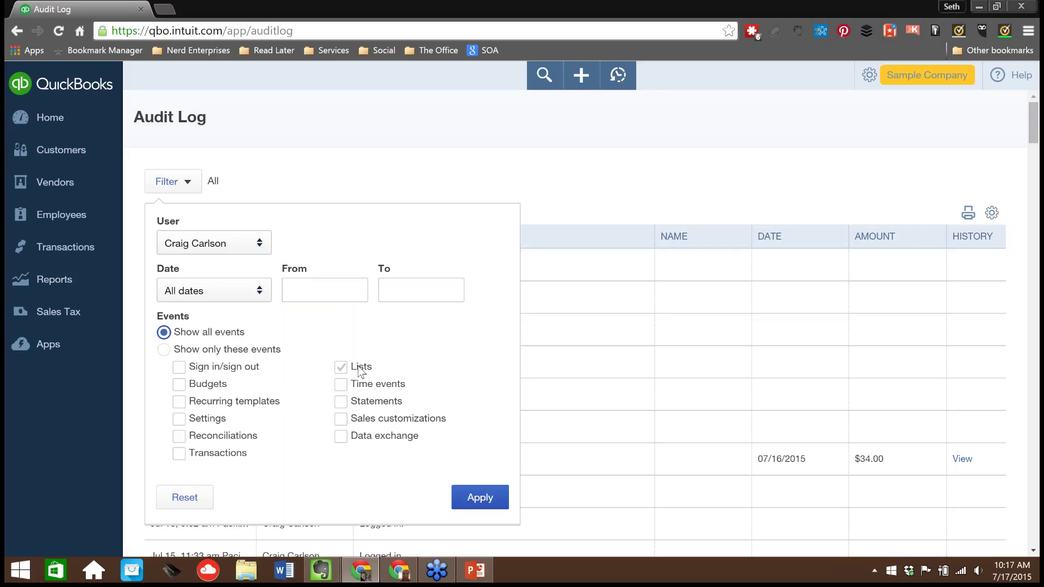
left_click(213, 243)
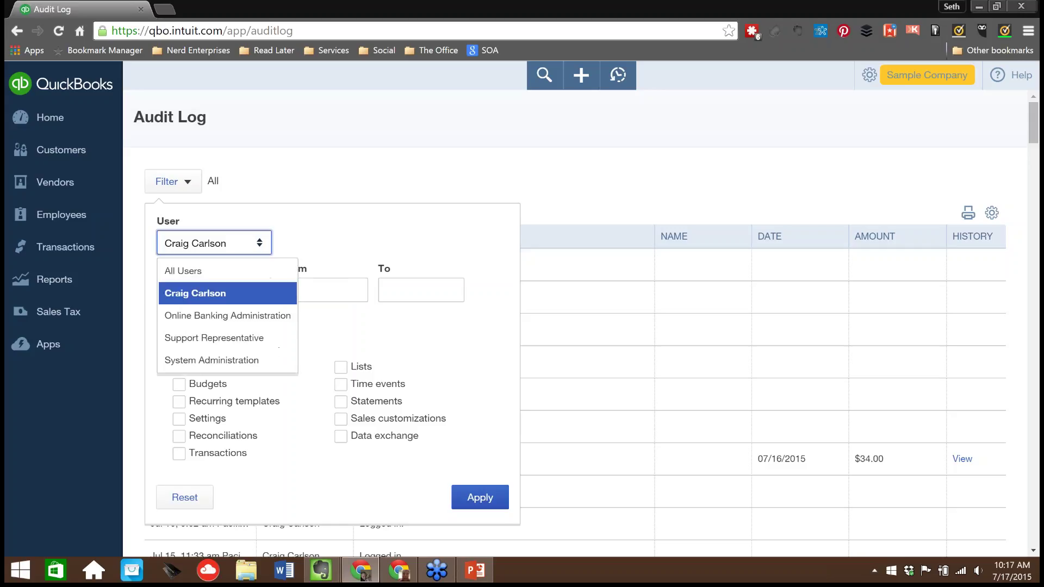
left_click(212, 272)
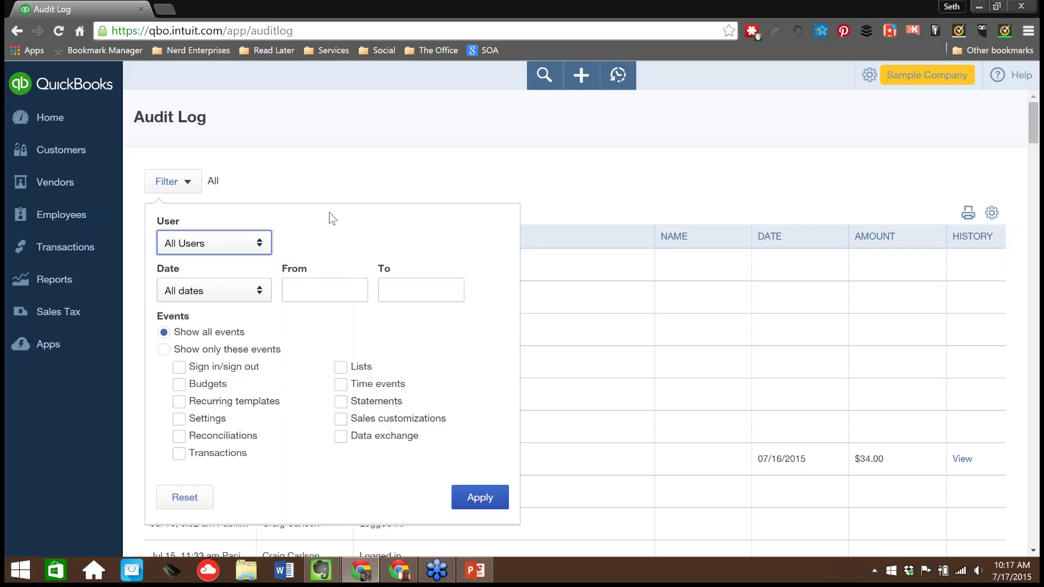
left_click(217, 152)
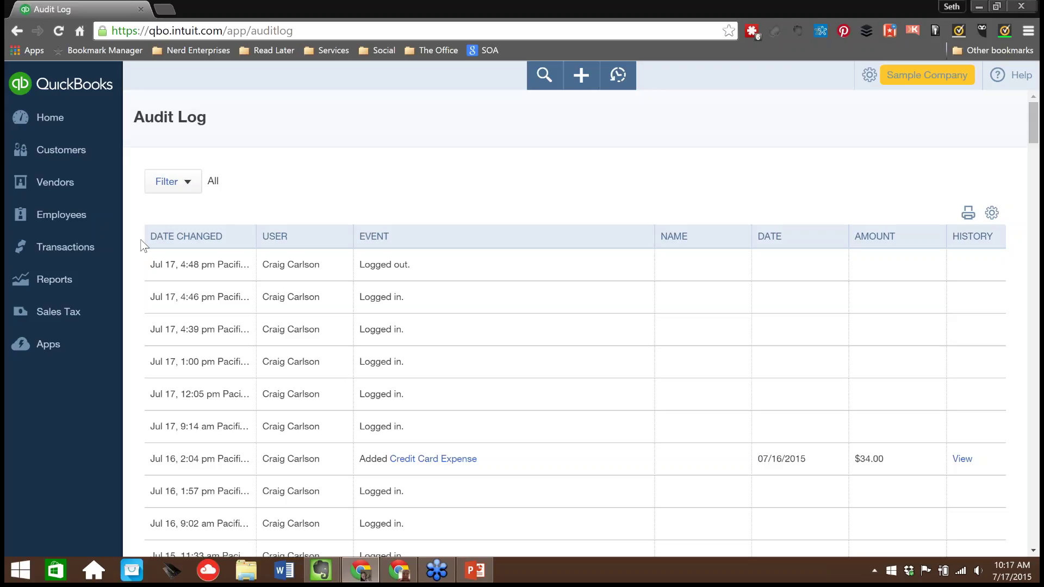
Return to the recommended reports and open the Balance Sheet
left_click(48, 285)
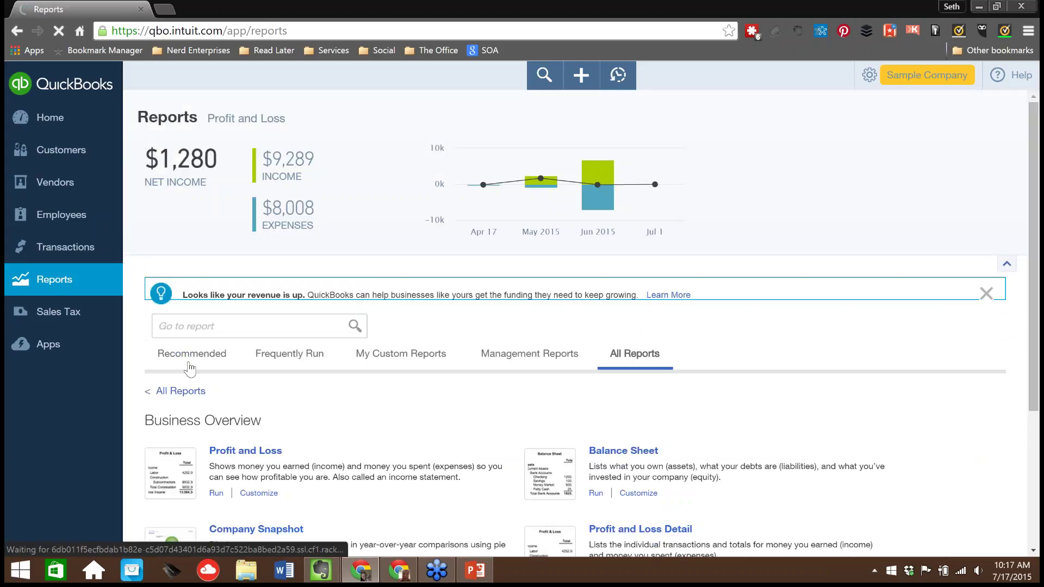
left_click(190, 360)
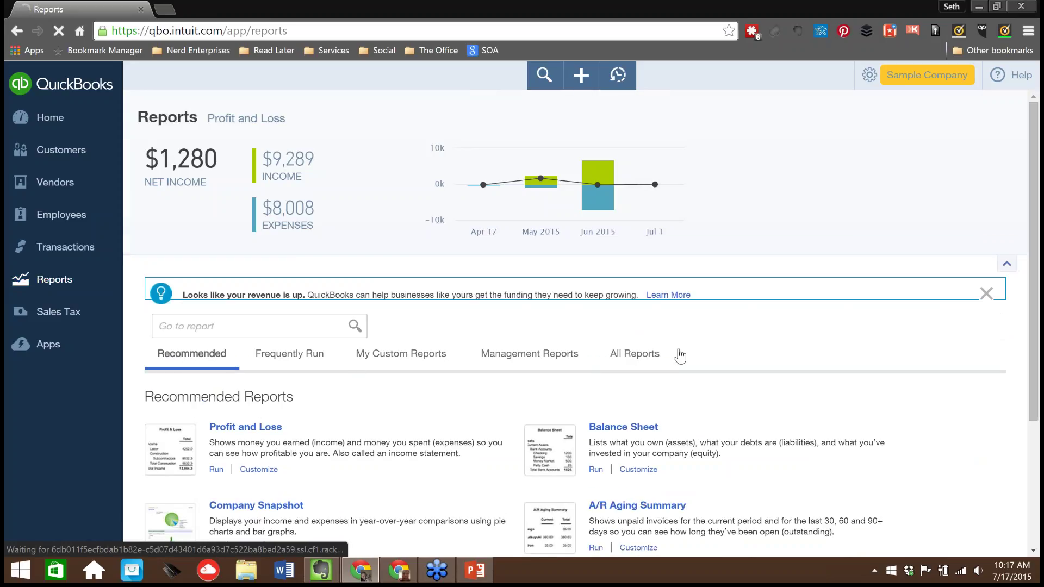
scroll(680, 356, "down", 3)
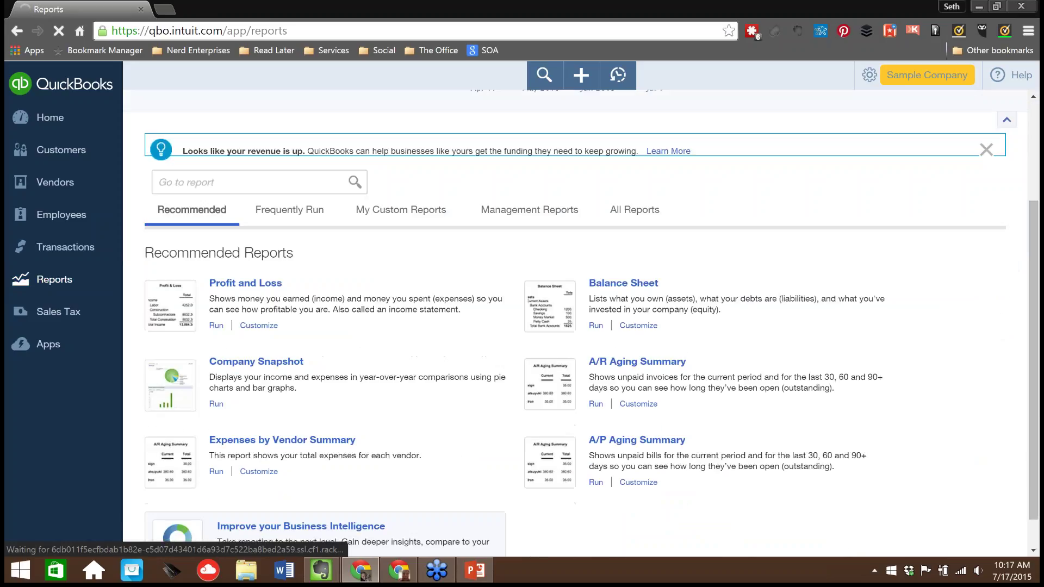
left_click(616, 285)
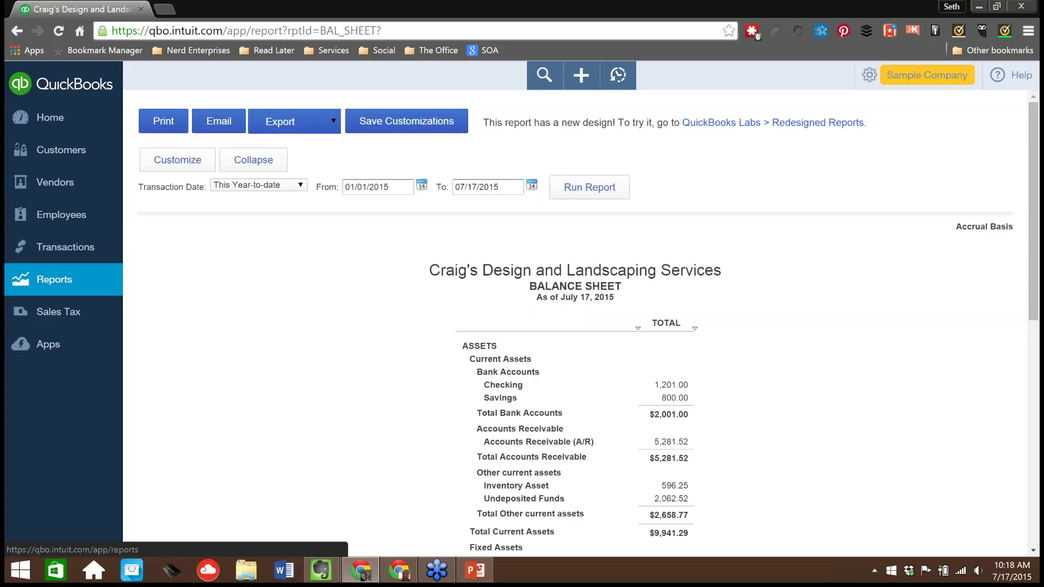
Open the Reports page in a new browser tab and place it ahead of the Balance Sheet tab
right_click(54, 277)
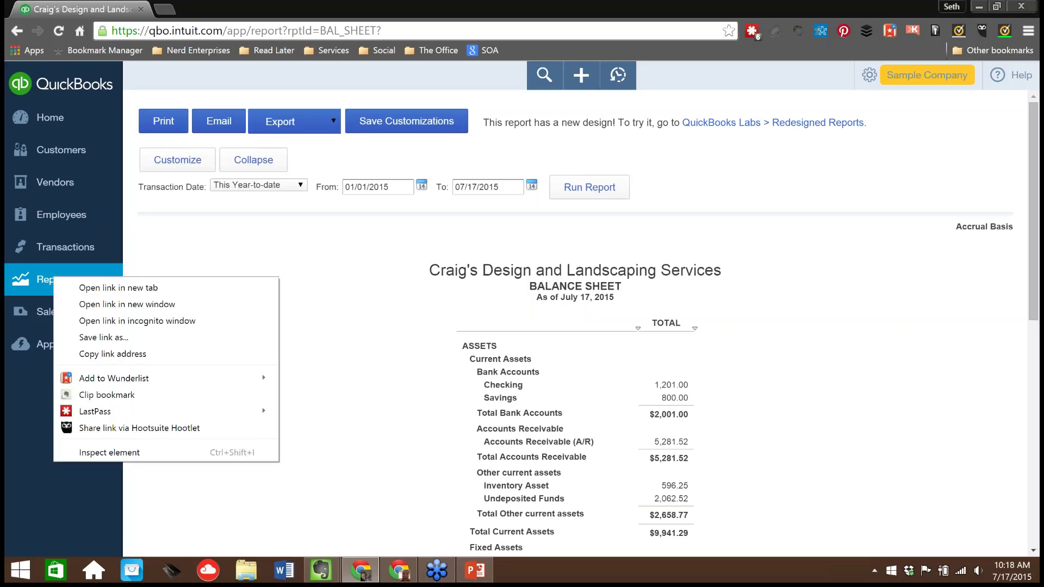
left_click(90, 289)
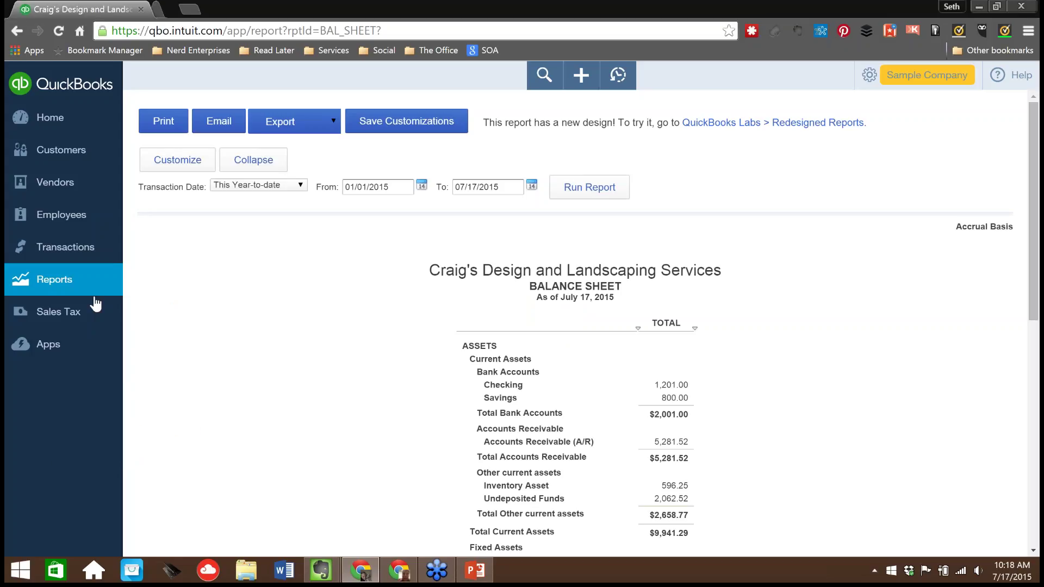
left_click_drag(231, 10, 90, 10)
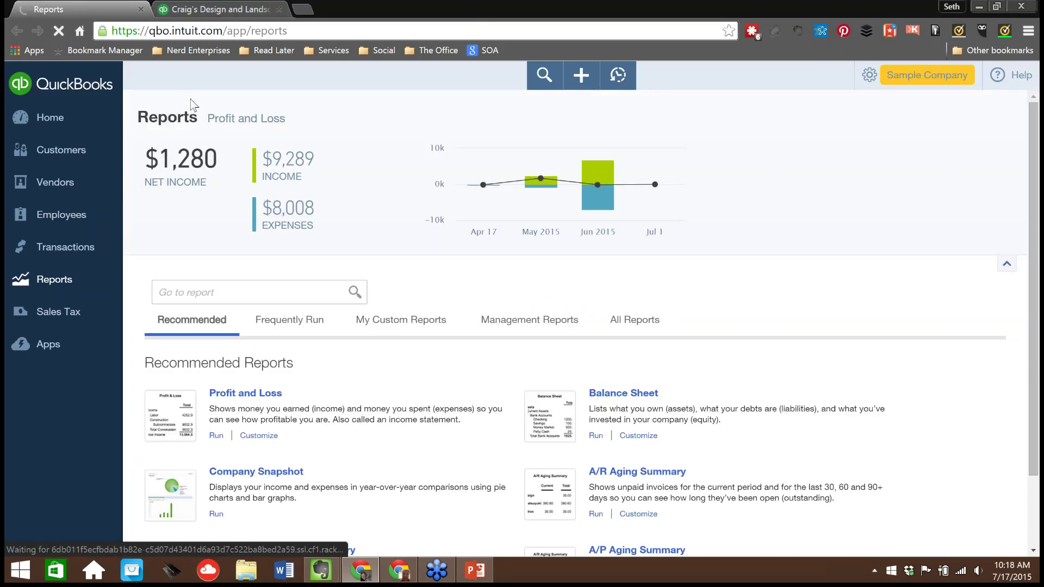
Open the recommended Profit and Loss report in its own browser tab and switch to it
left_click(228, 9)
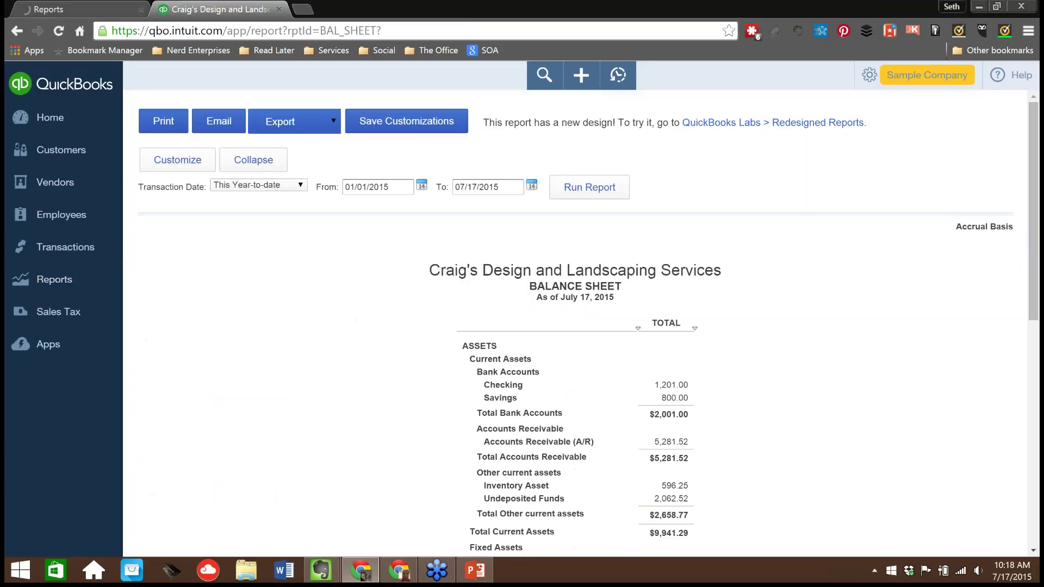
scroll(395, 386, "down", 3)
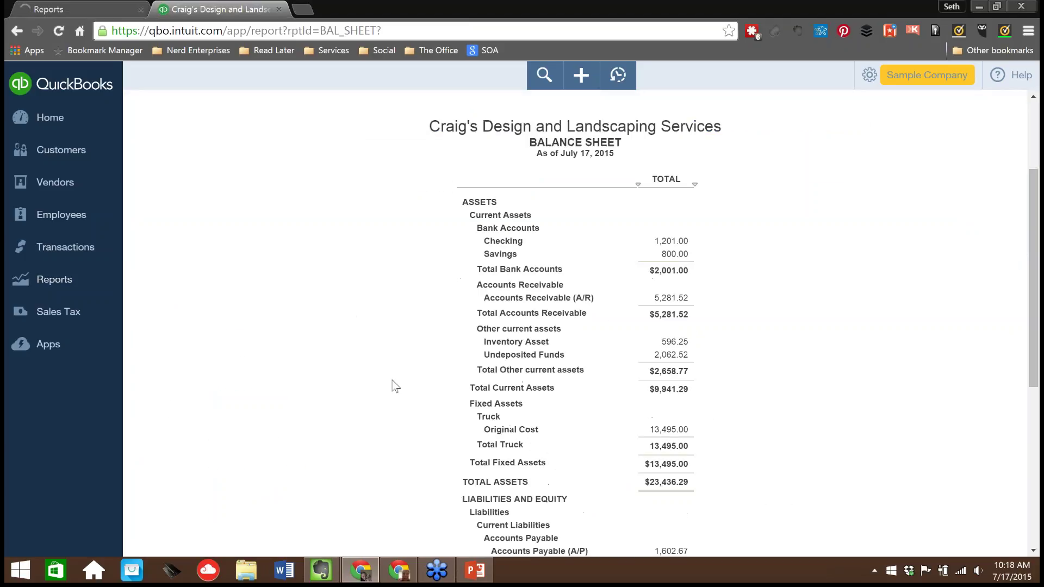
left_click(91, 10)
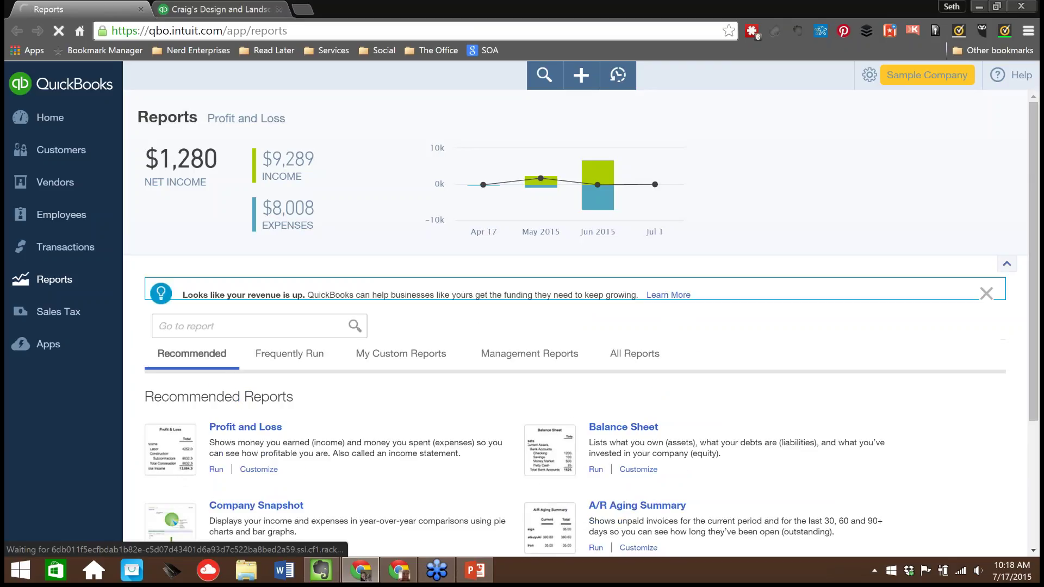
right_click(252, 427)
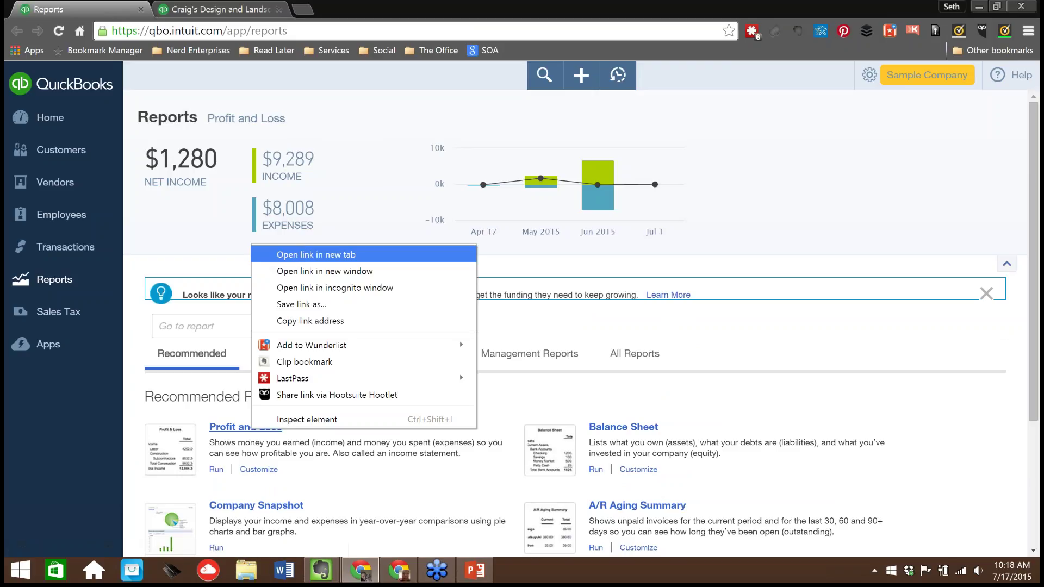
left_click(303, 255)
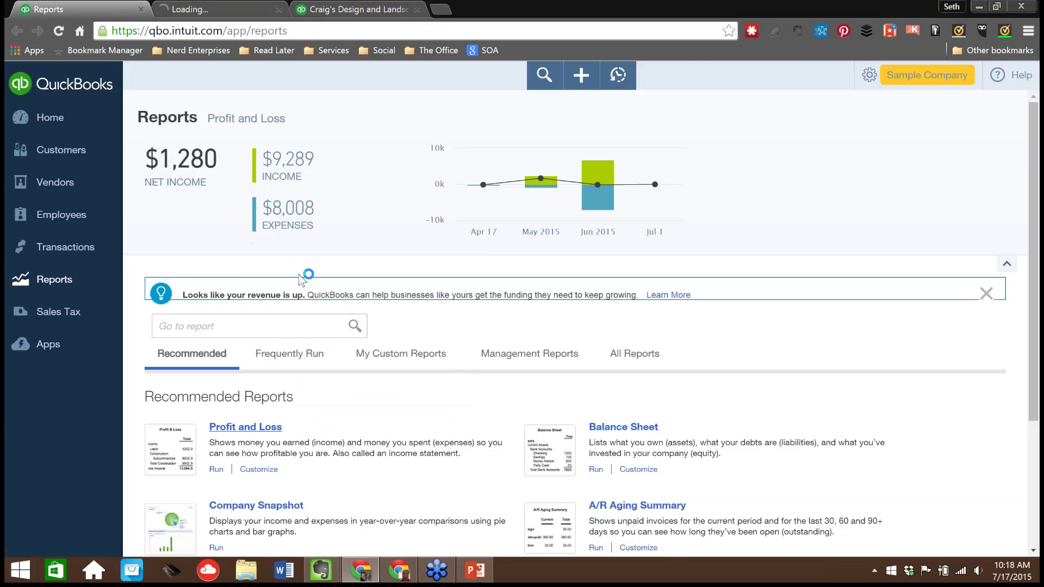
left_click(208, 11)
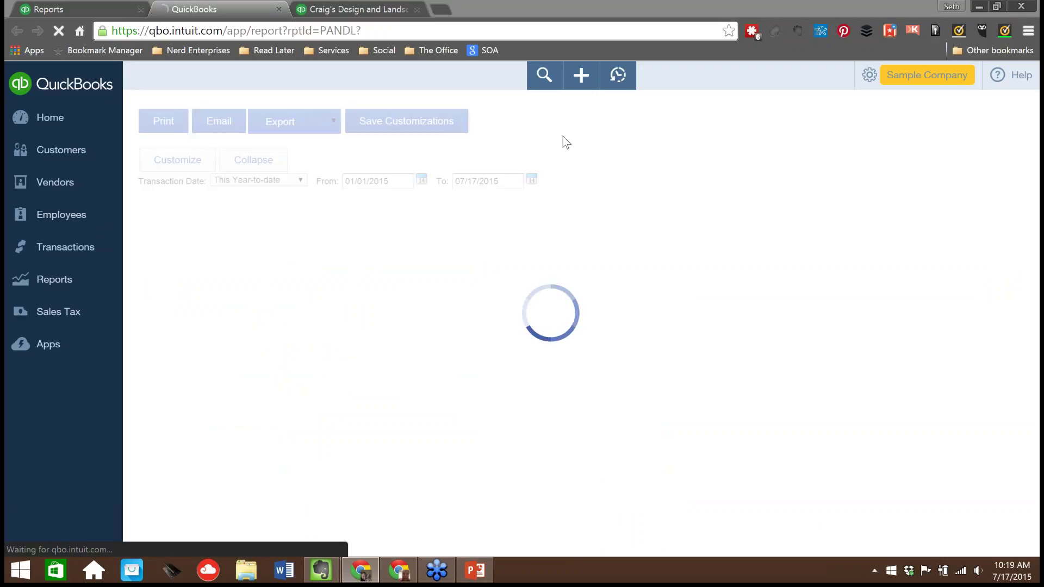
Move the Balance Sheet tab ahead of the Profit and Loss tab and open the Checking account's transaction report
left_click(366, 9)
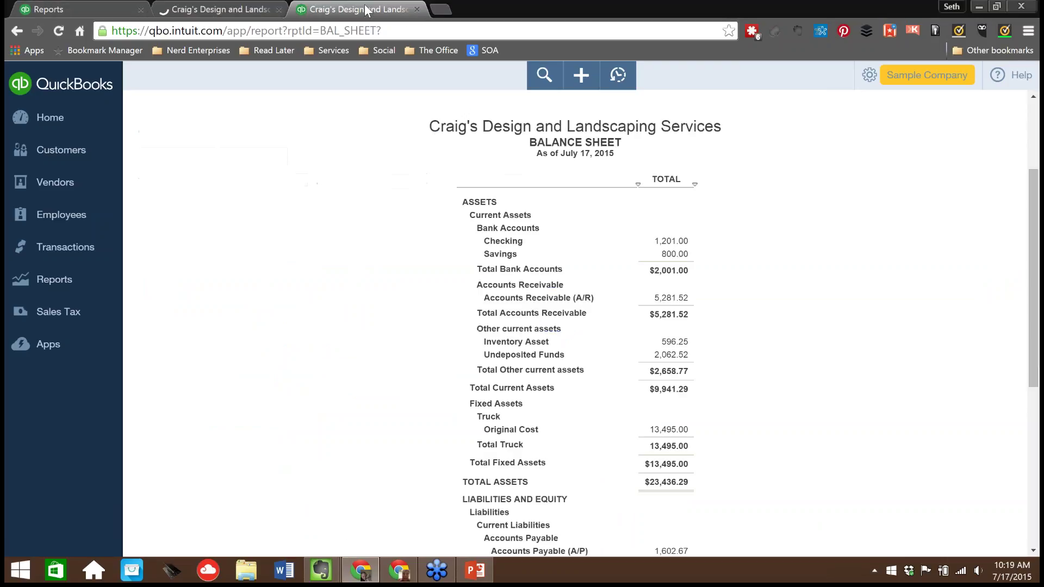
left_click(233, 9)
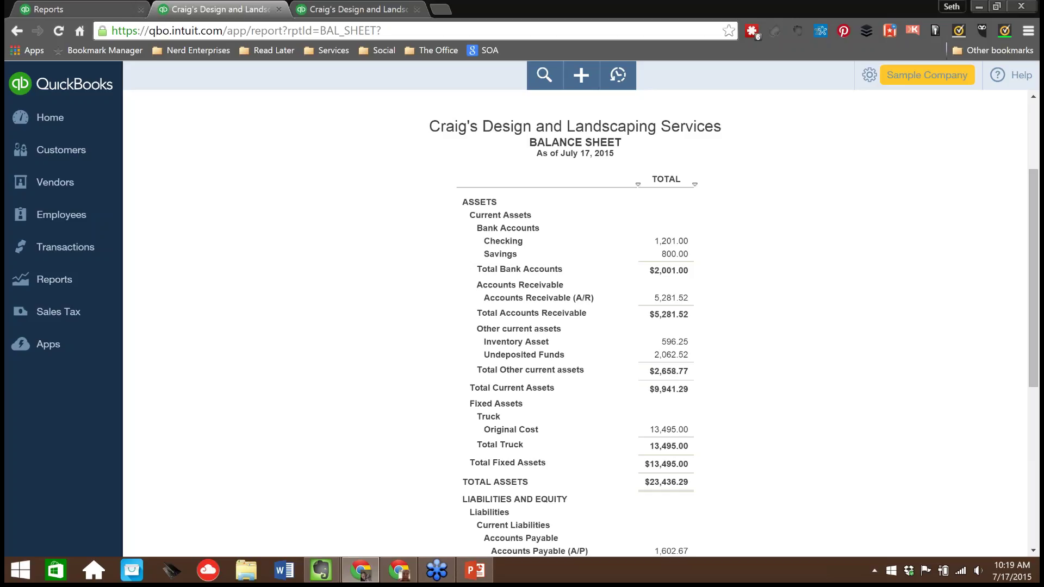
left_click(678, 246)
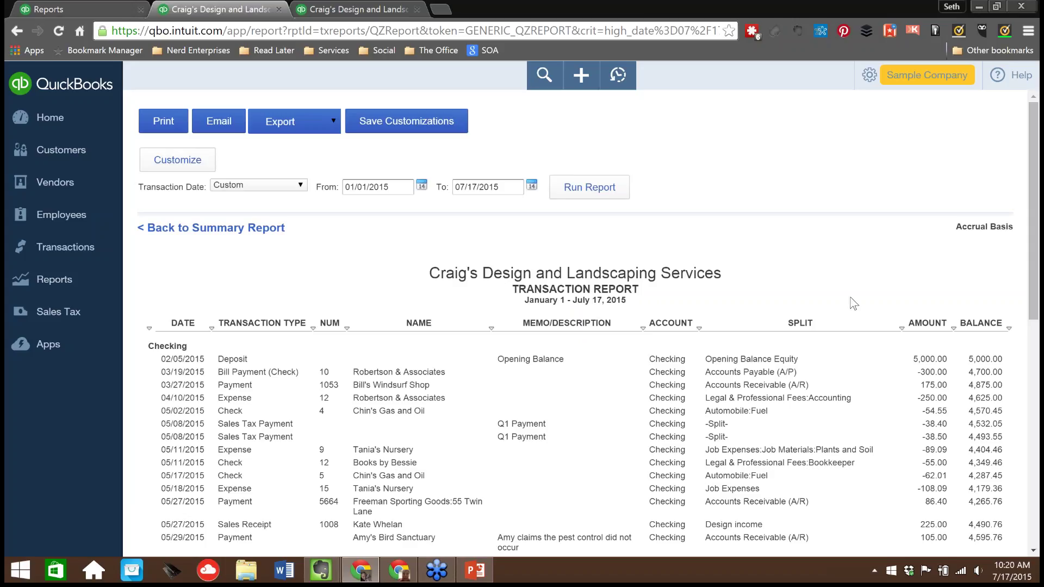
Customize the Checking transaction report to show only transactions with Cleared status Uncleared, and run it
left_click(398, 186)
left_click(177, 160)
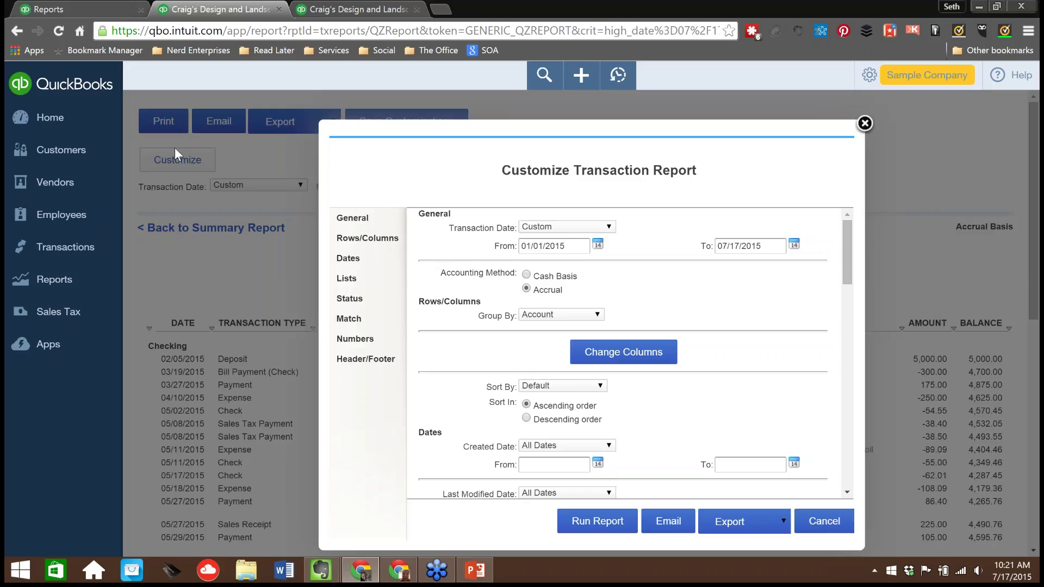
left_click(350, 304)
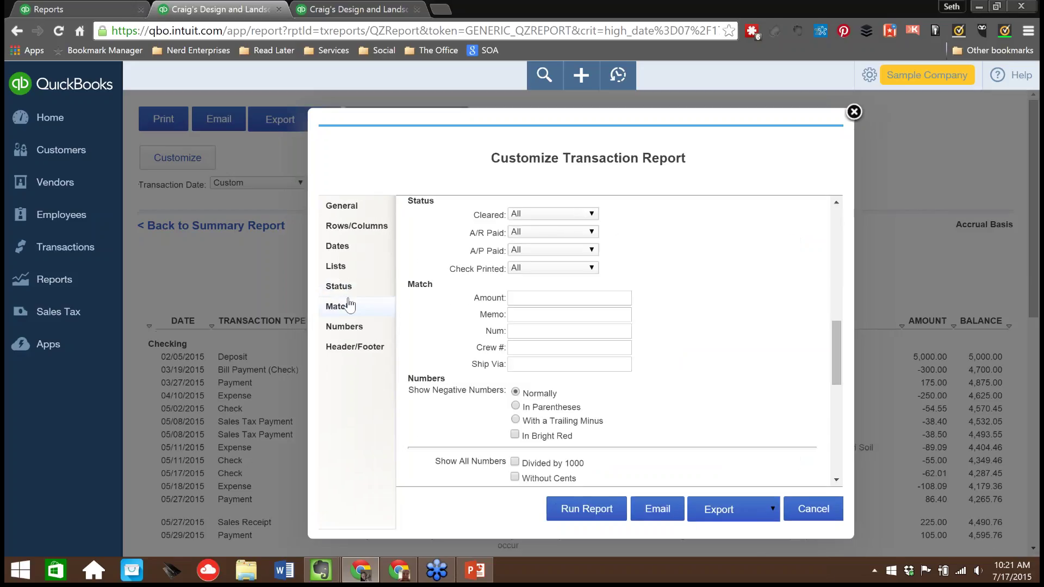
left_click(579, 216)
left_click(538, 260)
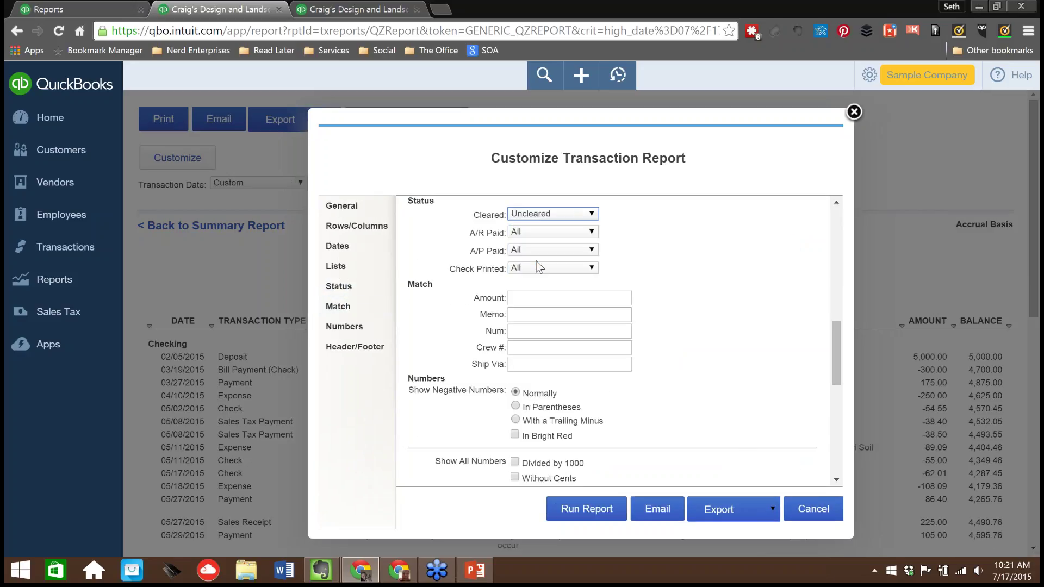
left_click(586, 512)
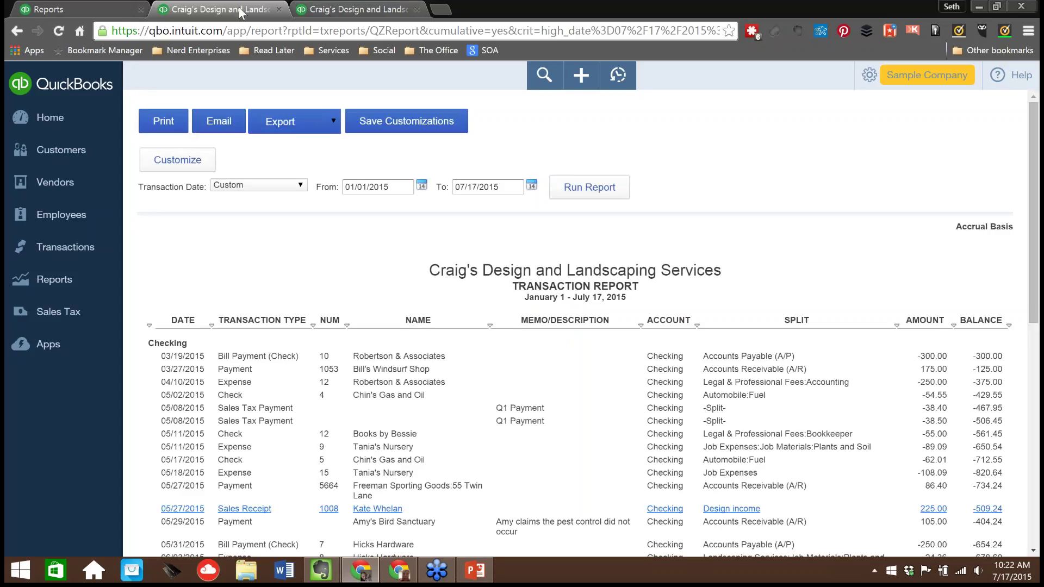
Examine the uncleared Checking transactions in the report from the earliest entry to the total, comparing dates, types and amounts
scroll(754, 478, "down", 3)
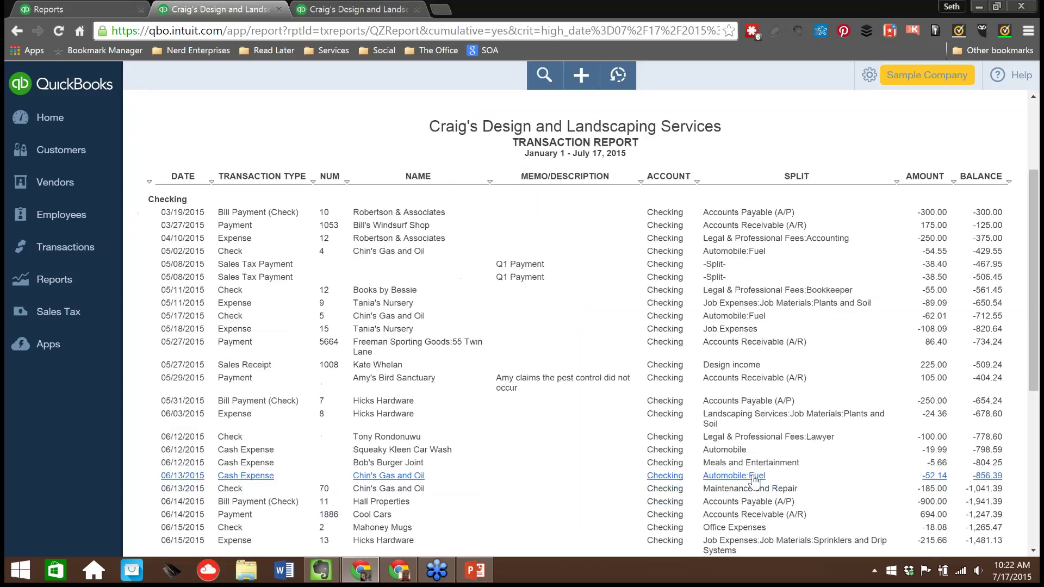
scroll(754, 479, "down", 7)
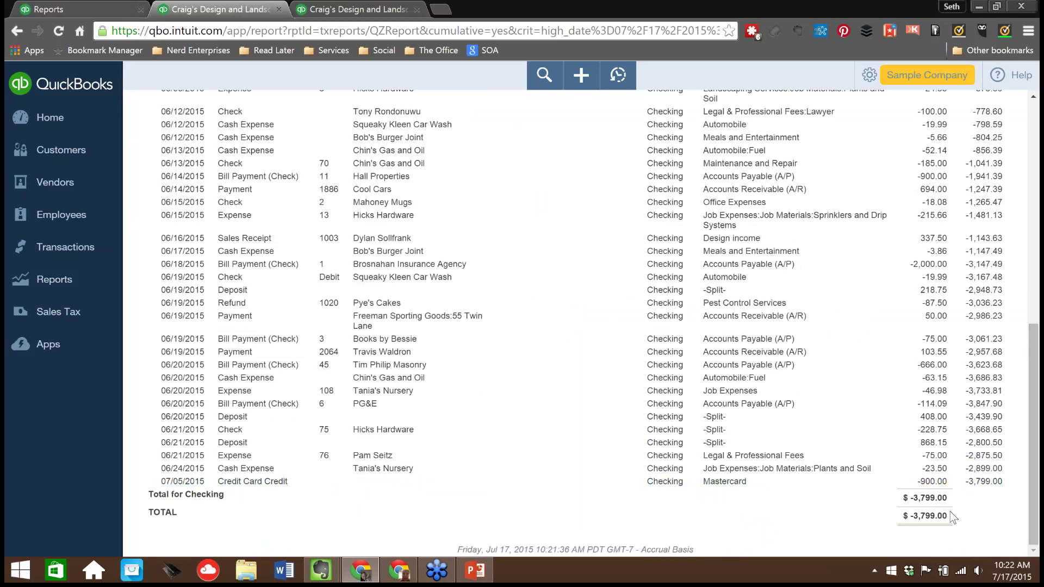
scroll(951, 516, "up", 5)
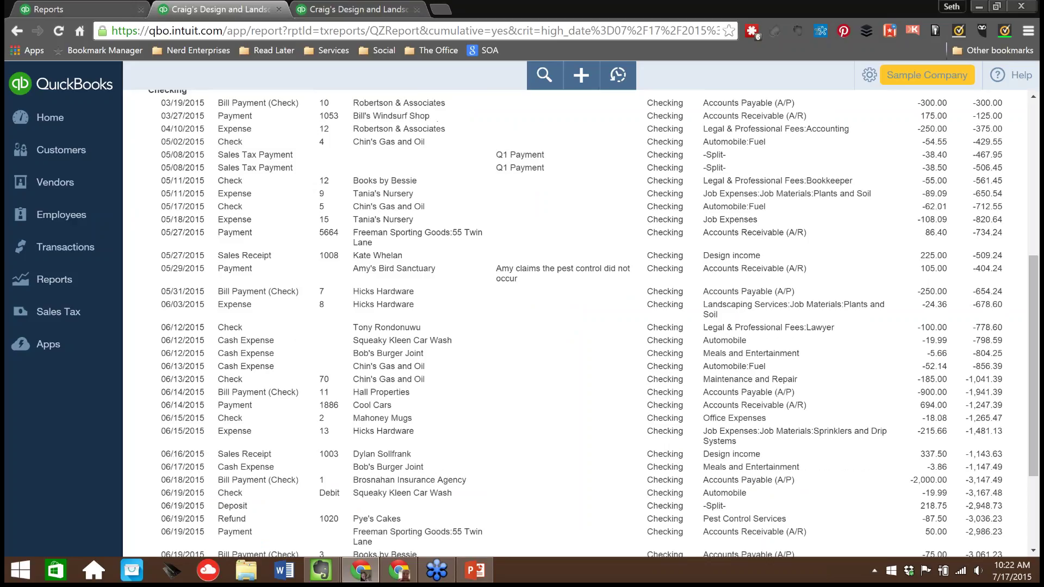
scroll(576, 326, "up", 5)
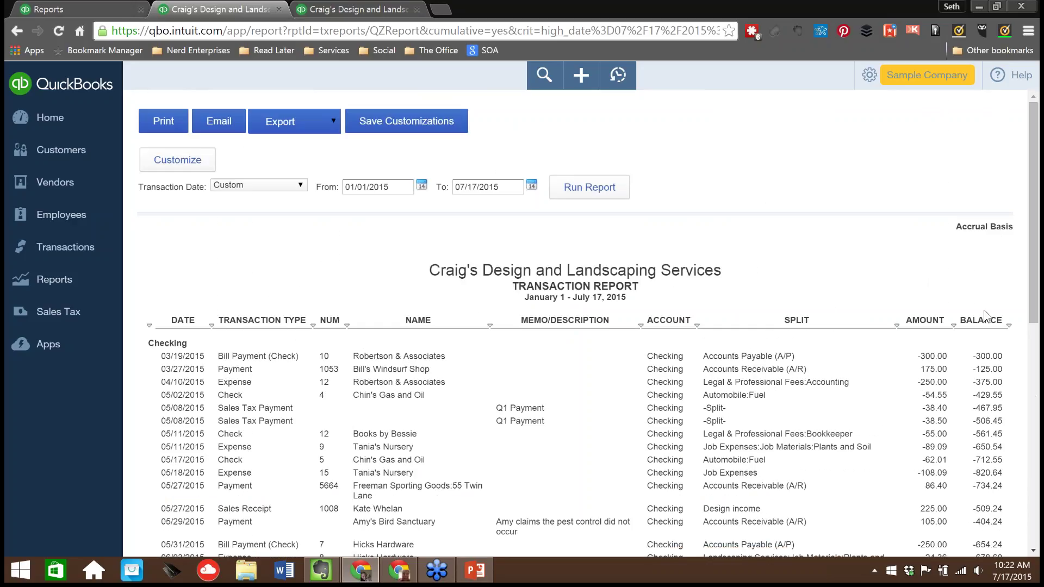
scroll(984, 314, "down", 2)
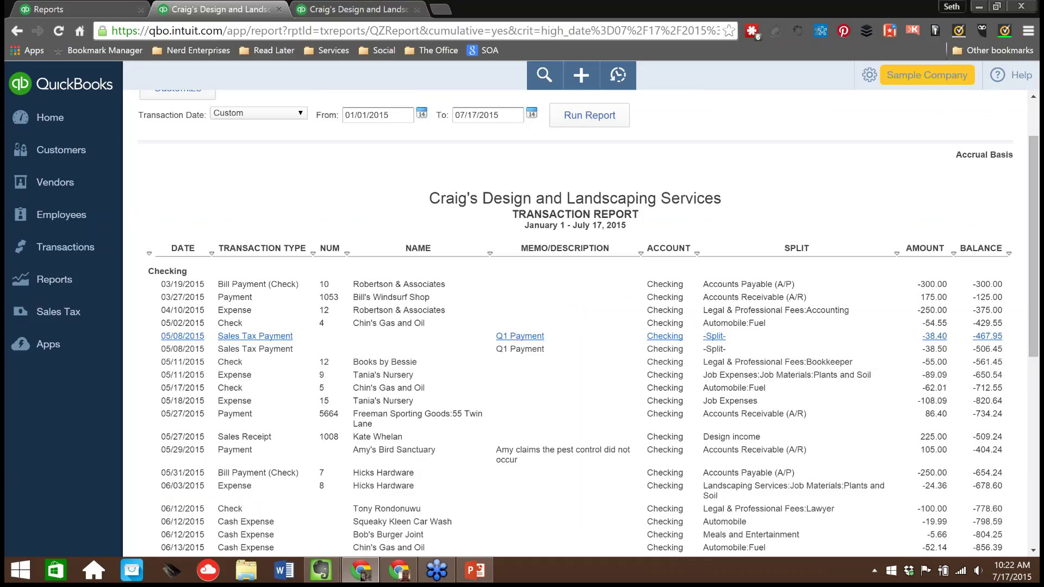
scroll(577, 343, "down", 5)
scroll(929, 500, "down", 2)
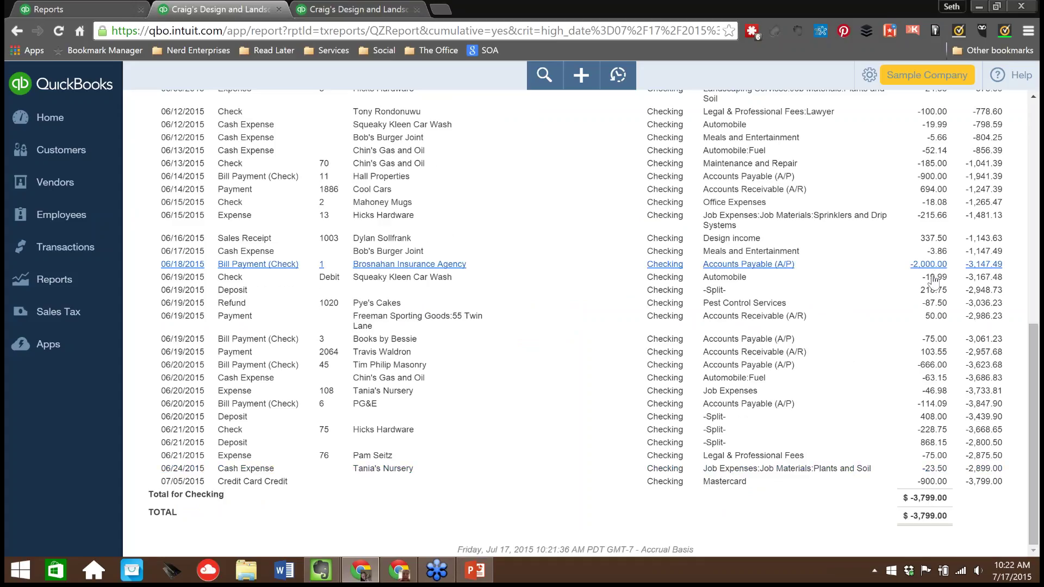
scroll(935, 293, "up", 5)
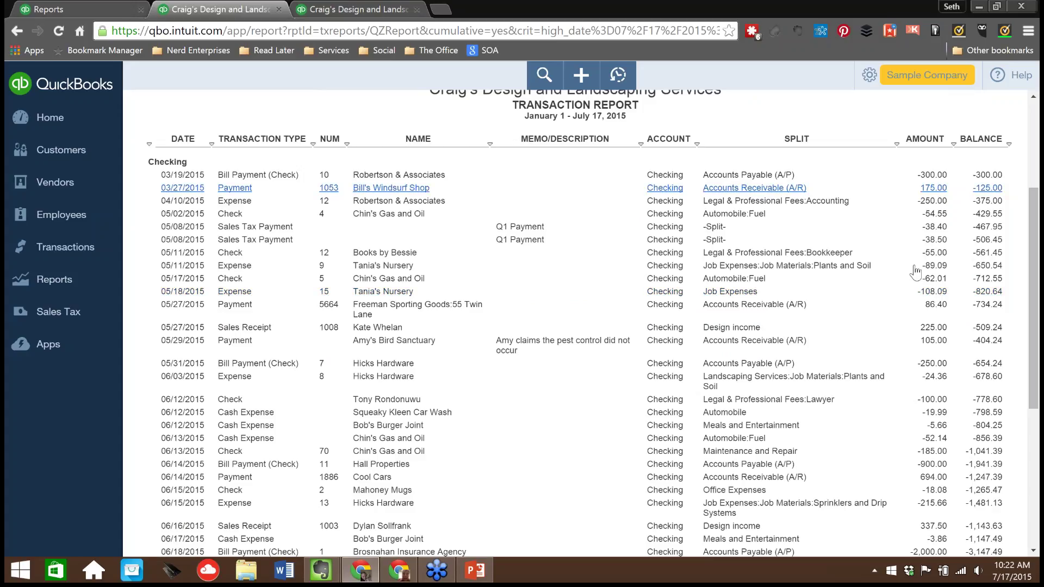
scroll(915, 270, "down", 1)
scroll(904, 304, "down", 3)
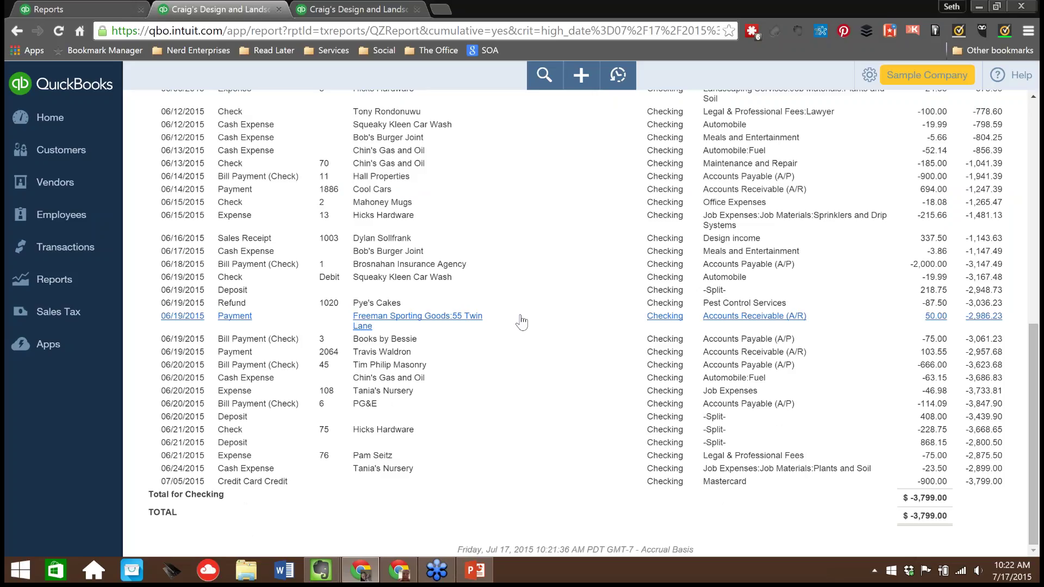
Set the transaction report's date range to 01/01/2015 through 06/30/2015 and run it
scroll(521, 322, "up", 15)
type("01/01/2015")
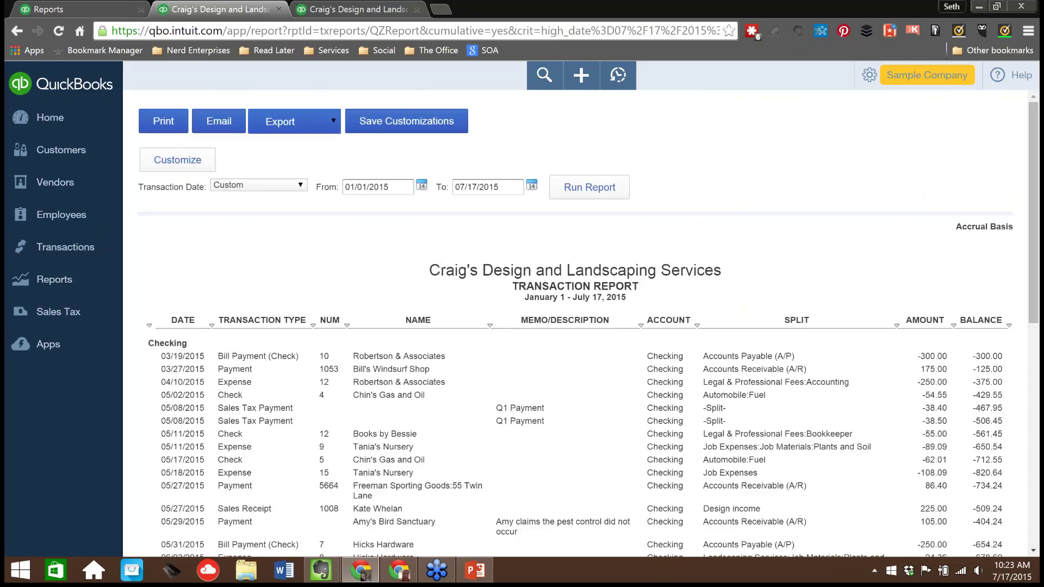
key("Tab")
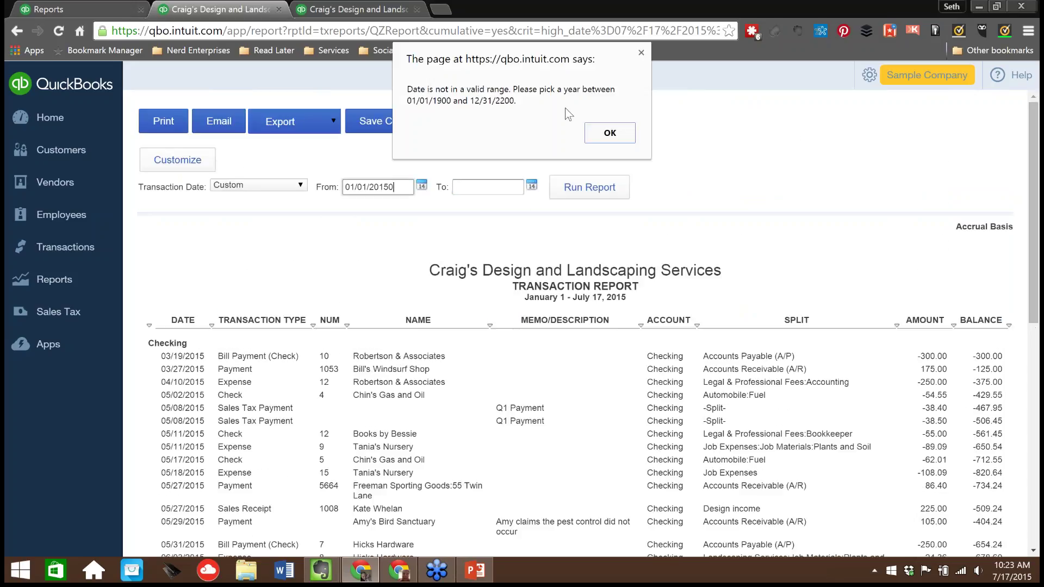
left_click(608, 137)
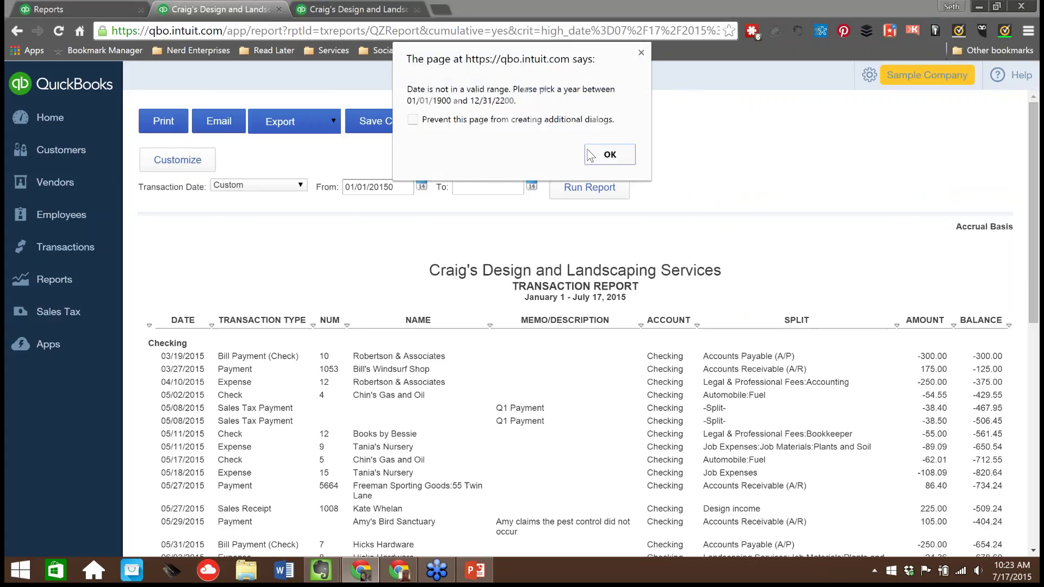
left_click(606, 154)
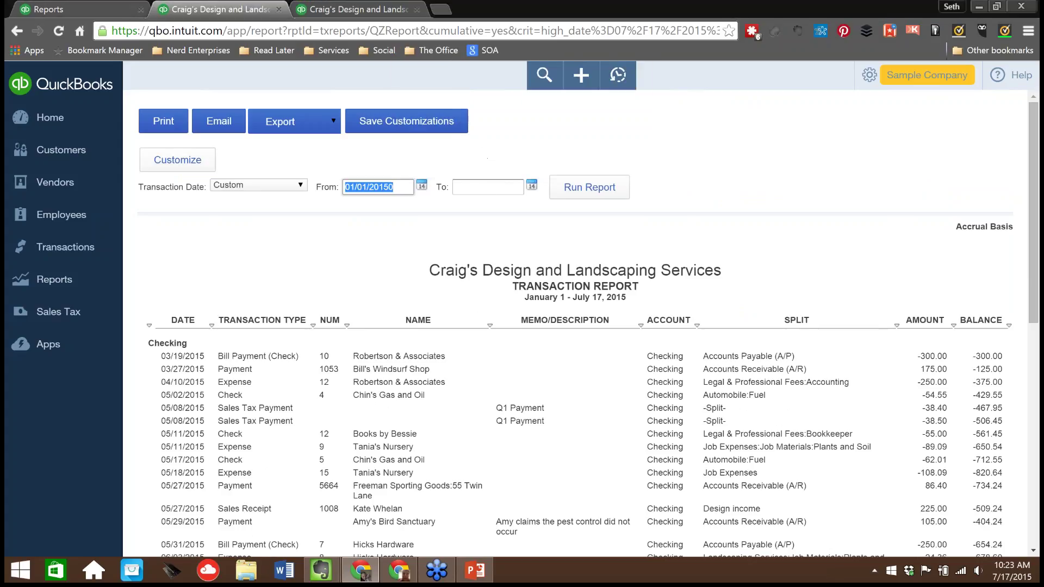
key("Return")
left_click(396, 187)
key("BackSpace")
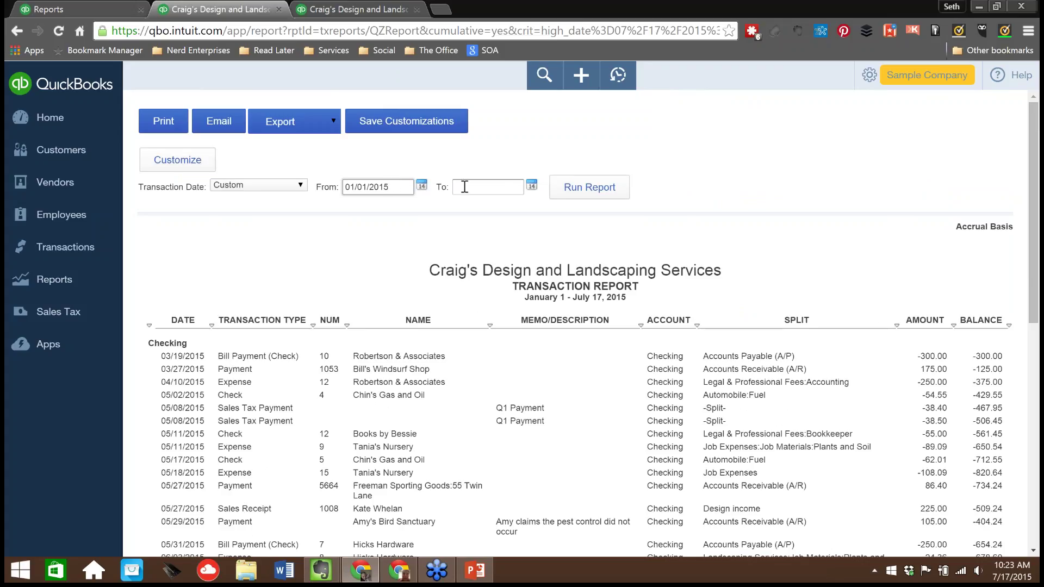
left_click(482, 185)
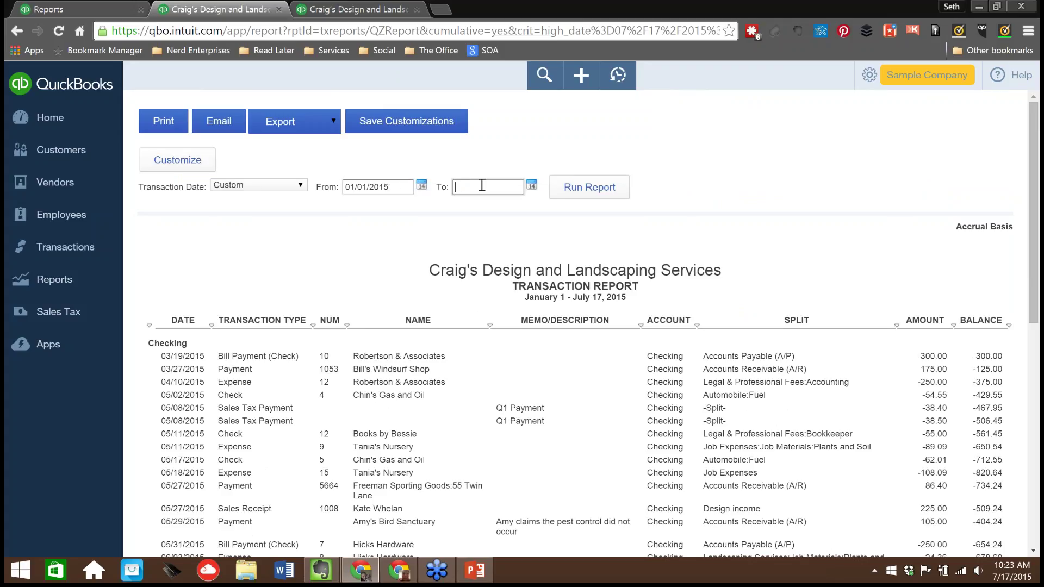
type("6/30/2015")
left_click(592, 191)
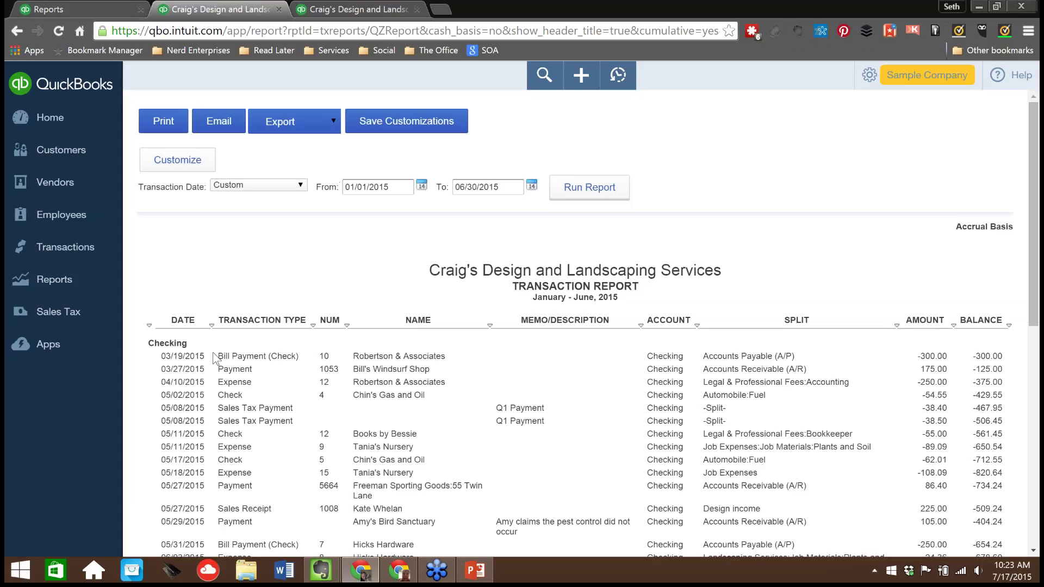
Look over the Checking transactions through June 2015 and return to the Balance Sheet's accounts in the same browser tab
scroll(213, 358, "down", 3)
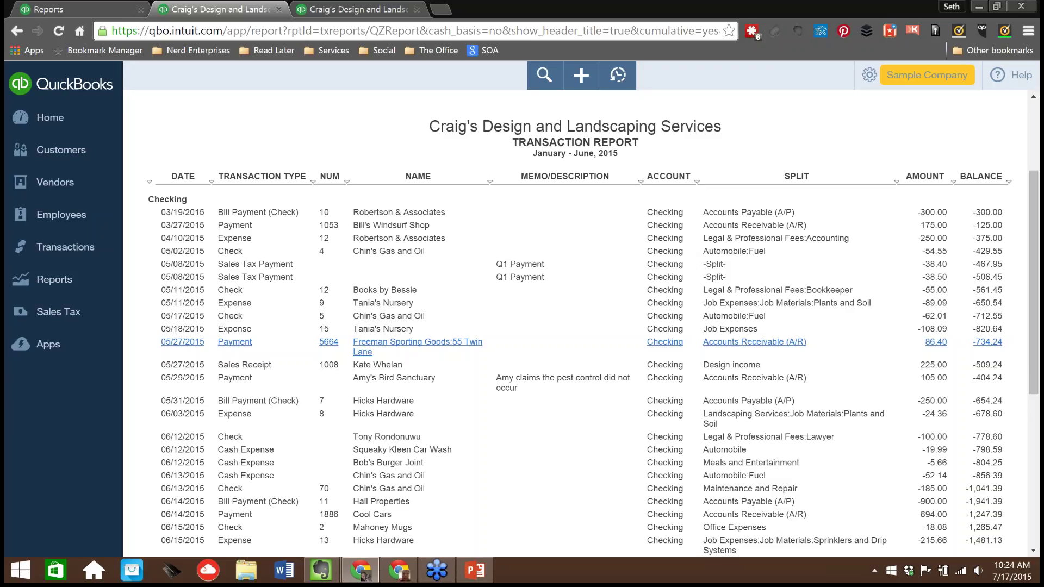
left_click(235, 344)
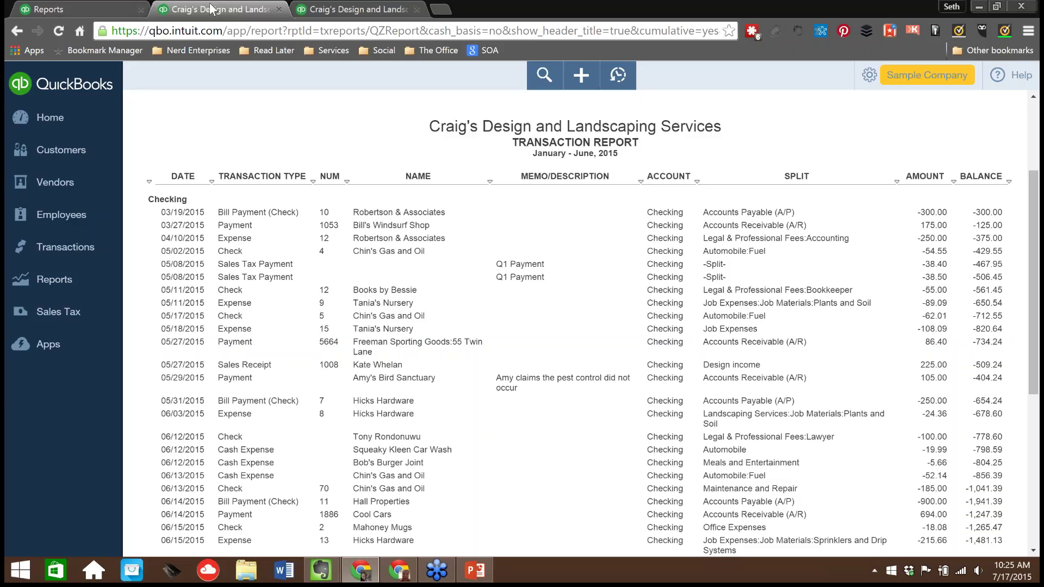
left_click(15, 31)
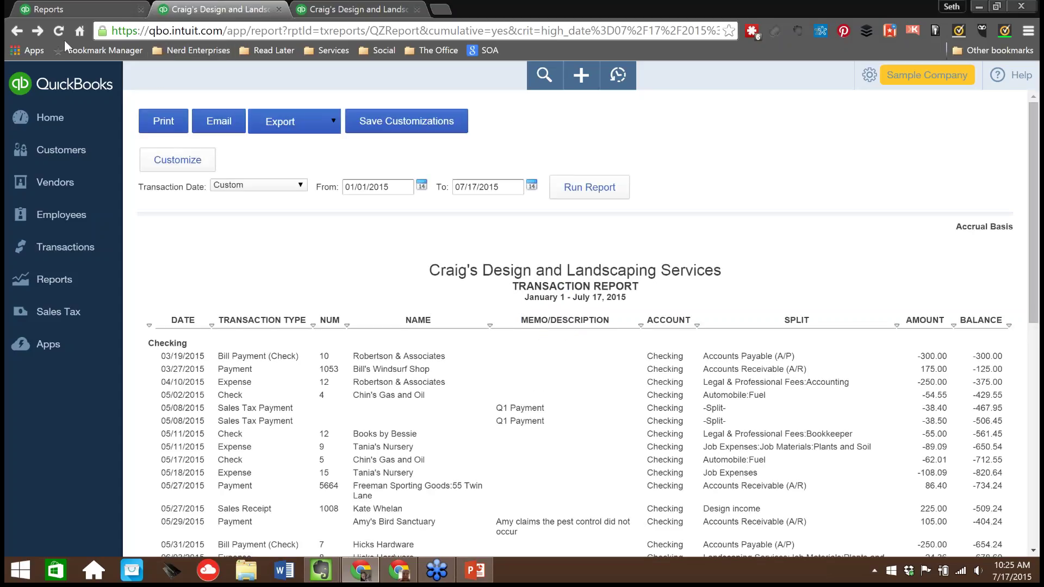
left_click(18, 33)
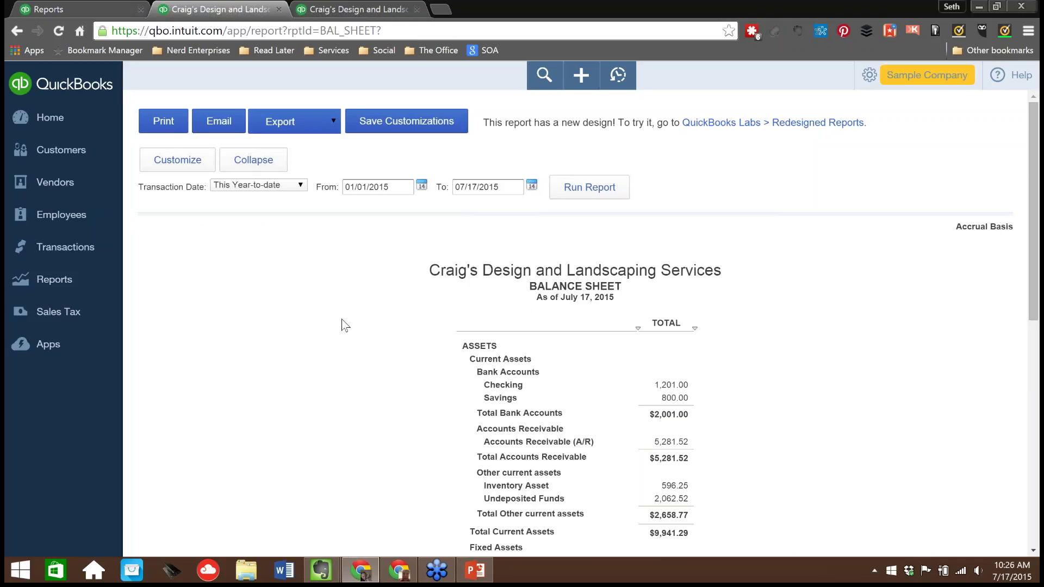
scroll(341, 321, "down", 3)
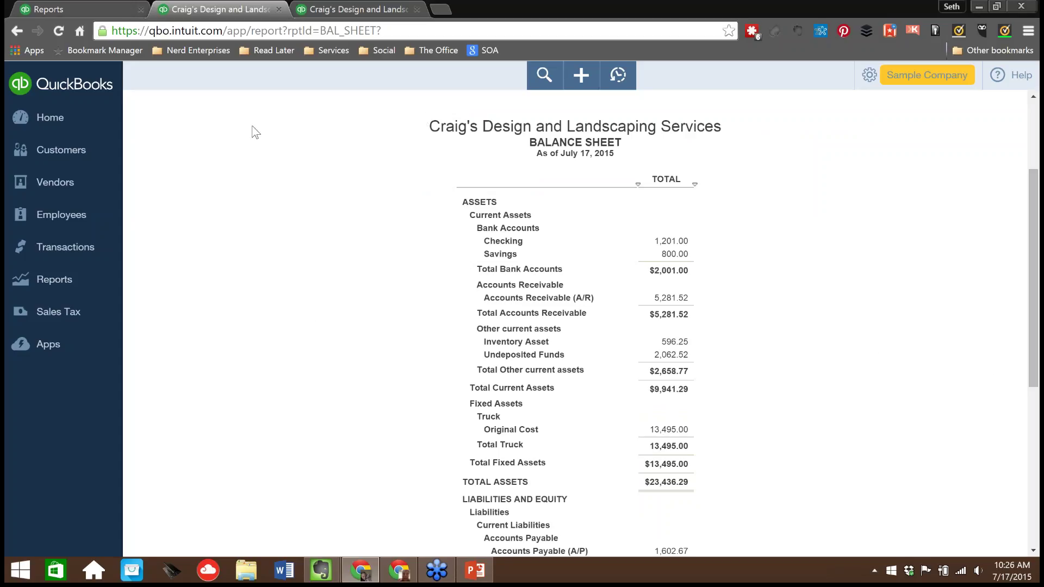
Find the A/R Aging Summary among the Manage Accounts Receivable reports, open it in a new browser tab and switch to it
left_click(75, 13)
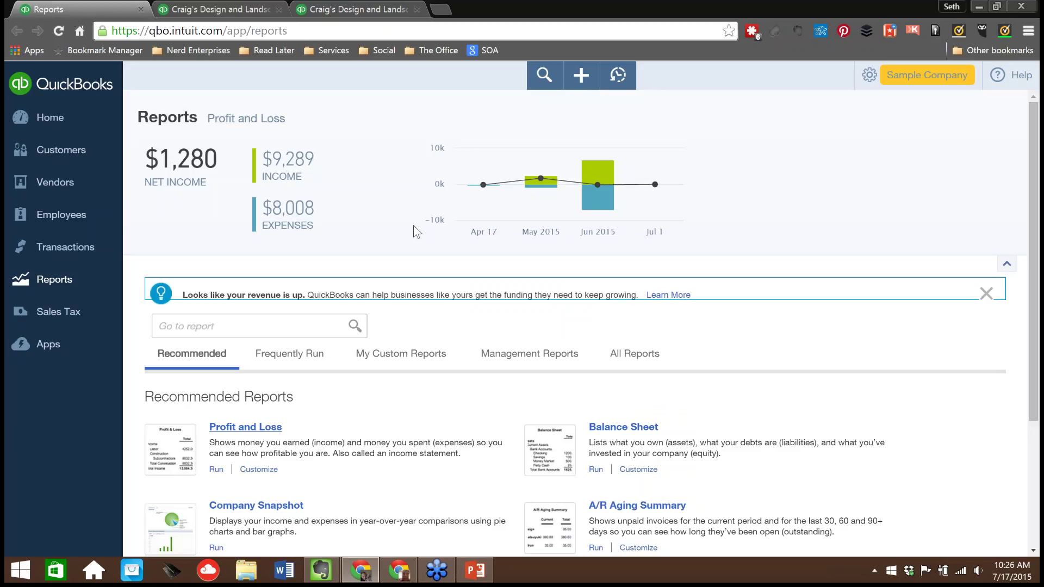
scroll(413, 226, "down", 3)
scroll(591, 323, "down", 1)
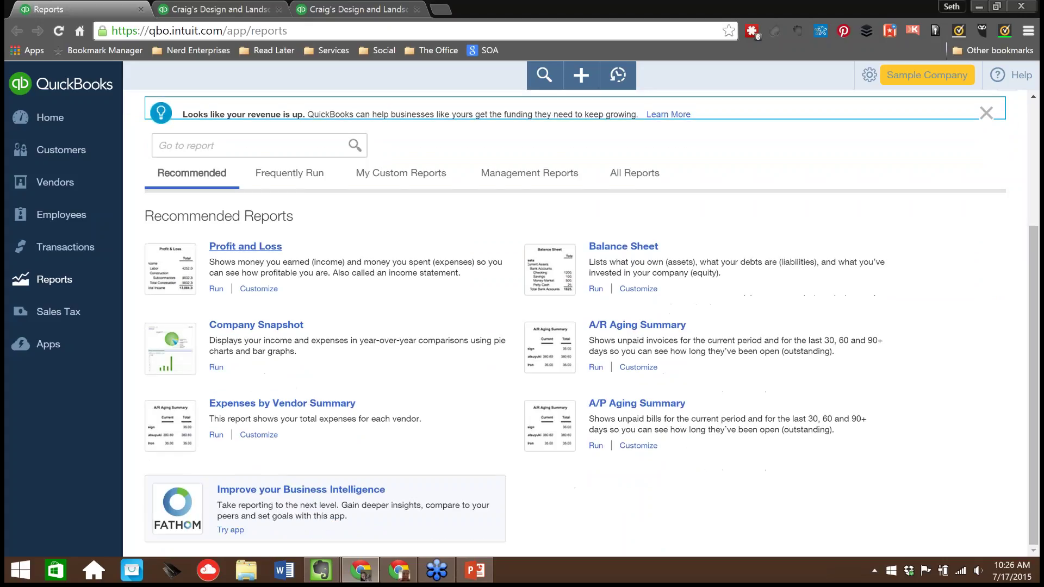
left_click(640, 181)
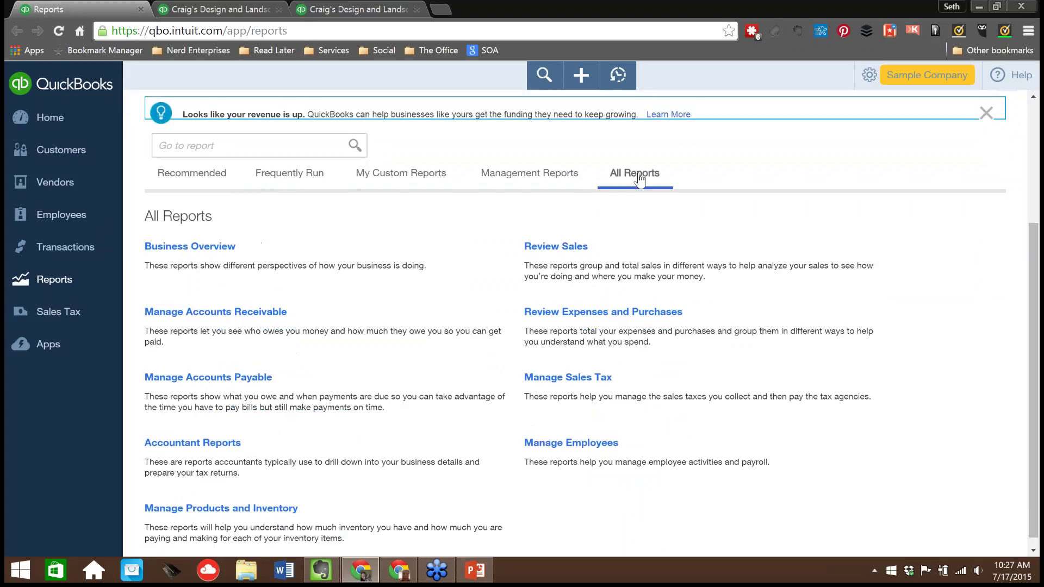
left_click(235, 314)
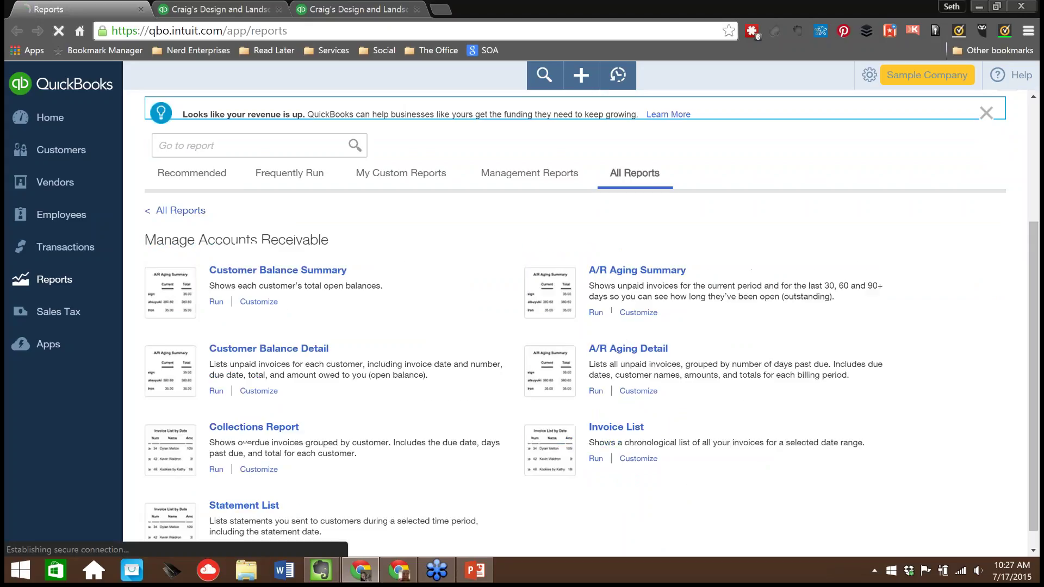
right_click(664, 274)
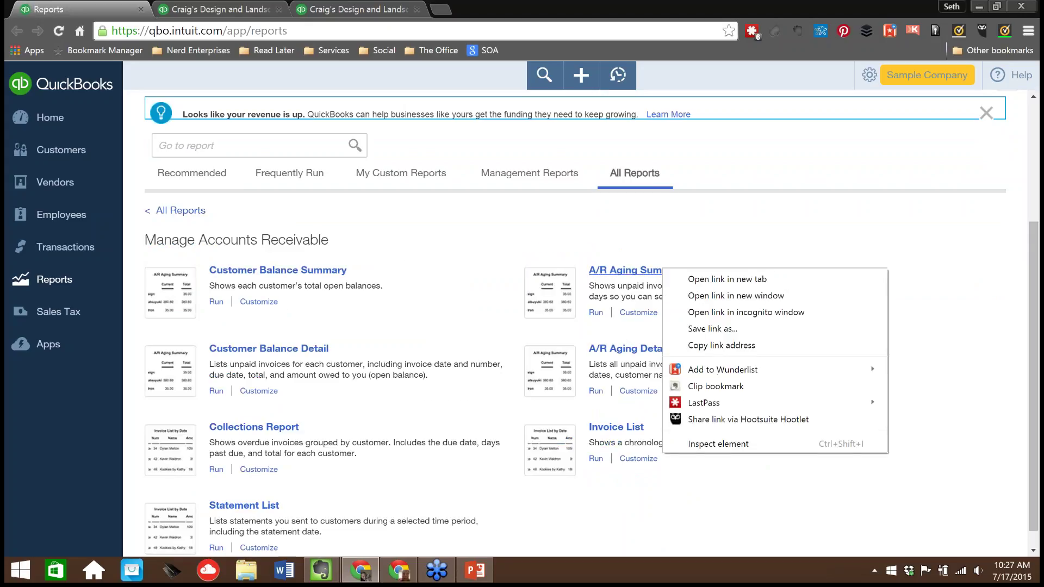
left_click(707, 281)
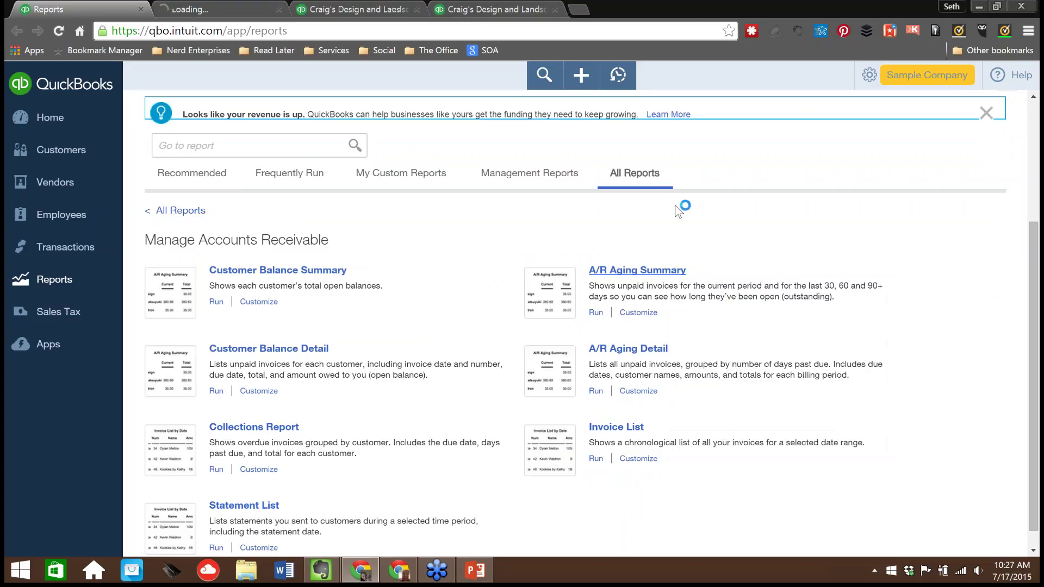
left_click(224, 11)
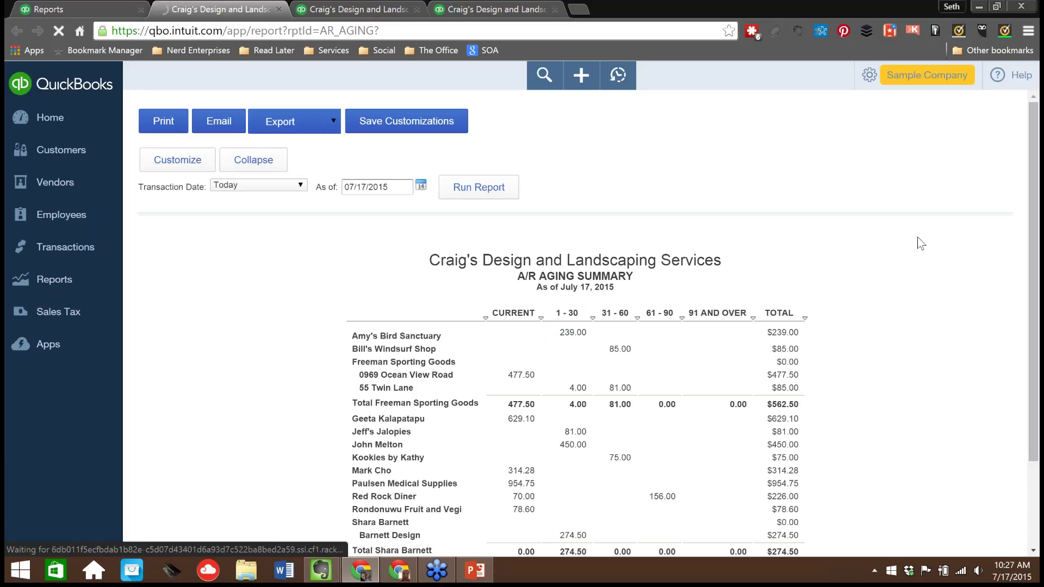
Review the A/R Aging Summary, view the detail behind Red Rock Diner's 61 - 90 day balance, and return to the summary
scroll(921, 243, "down", 2)
scroll(911, 254, "down", 1)
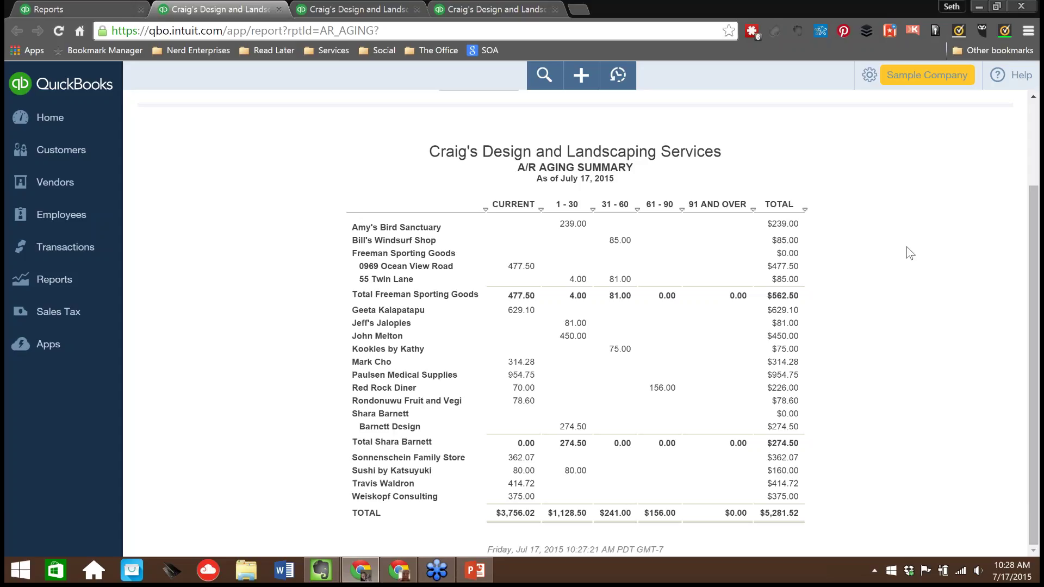
scroll(906, 247, "up", 2)
scroll(907, 247, "down", 2)
scroll(905, 292, "up", 5)
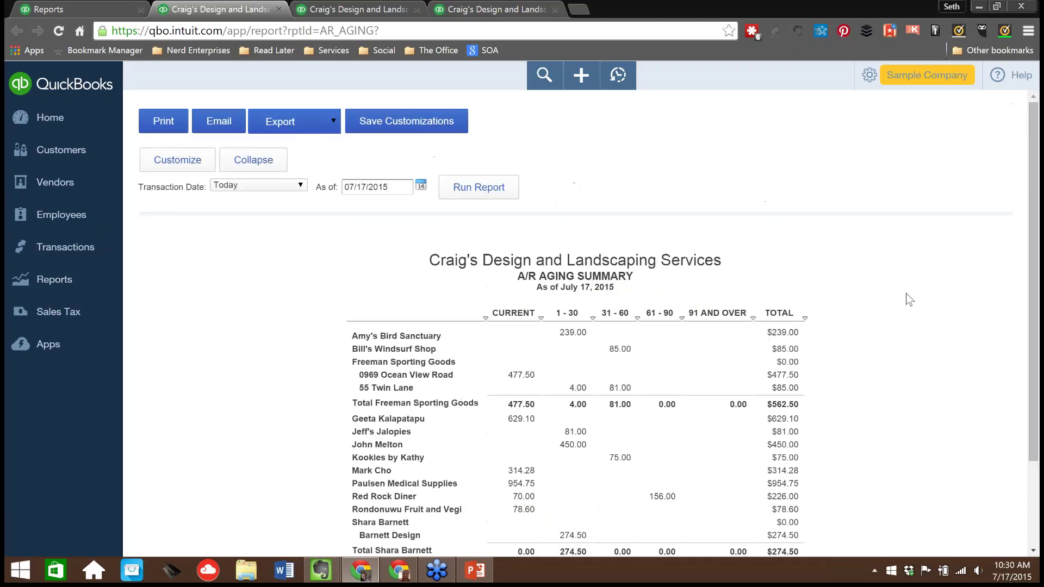
scroll(906, 293, "down", 5)
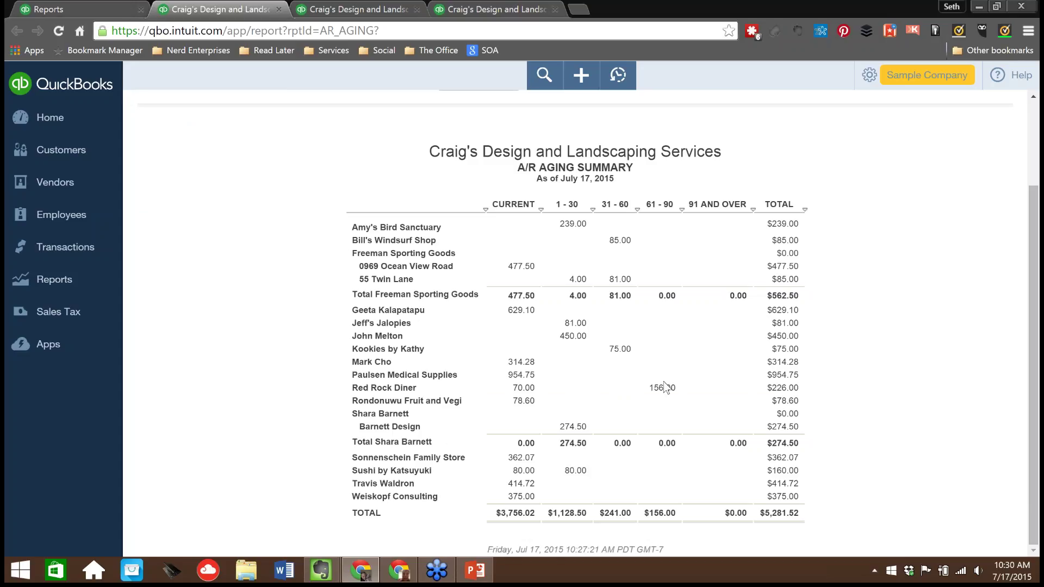
left_click(664, 389)
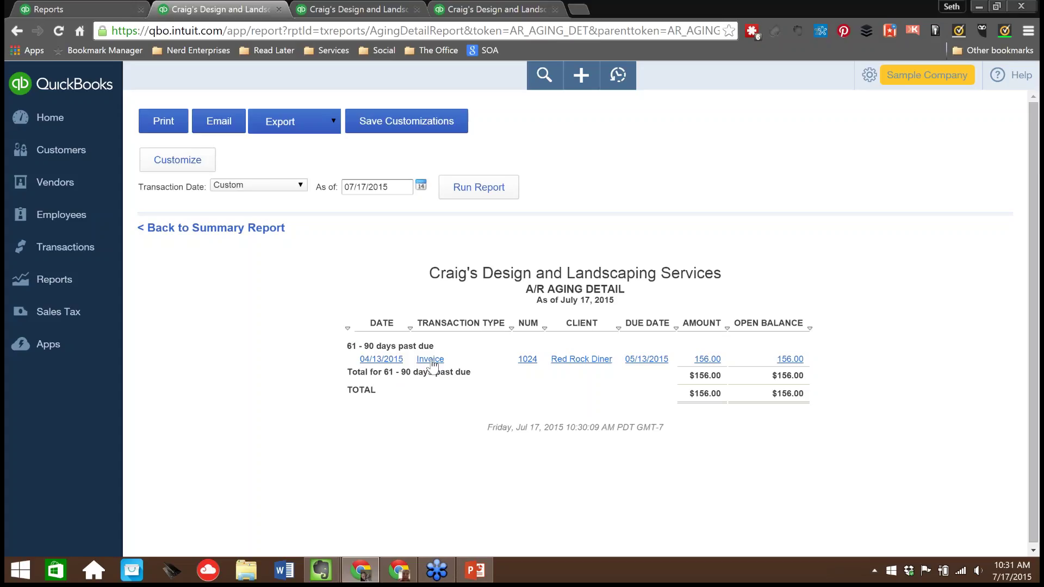
left_click(201, 229)
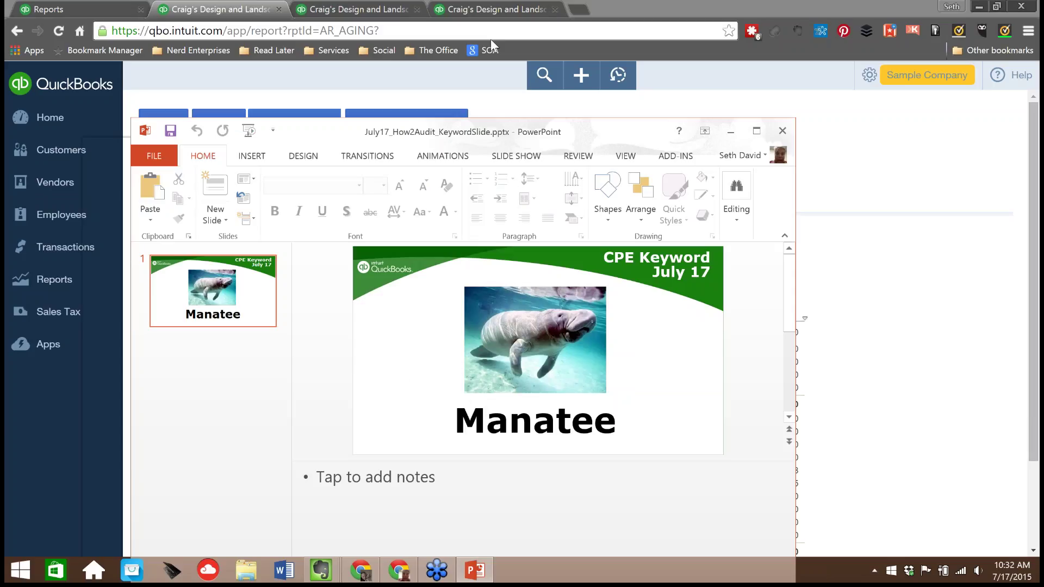
Maximize the PowerPoint window with the CPE keyword slide, and return to the A/R Aging Summary in the browser to view its totals
left_click_drag(492, 44, 479, 4)
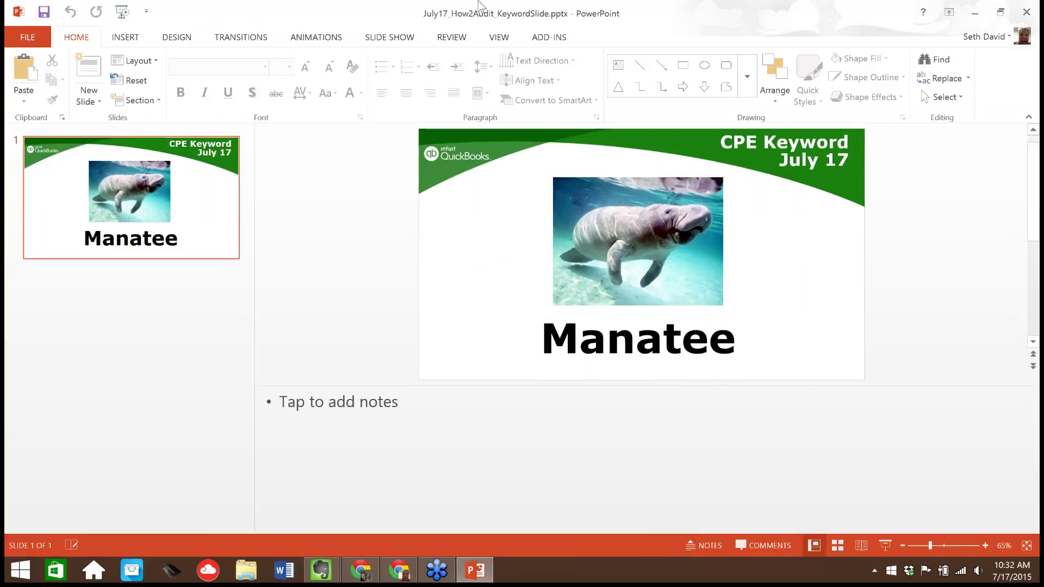
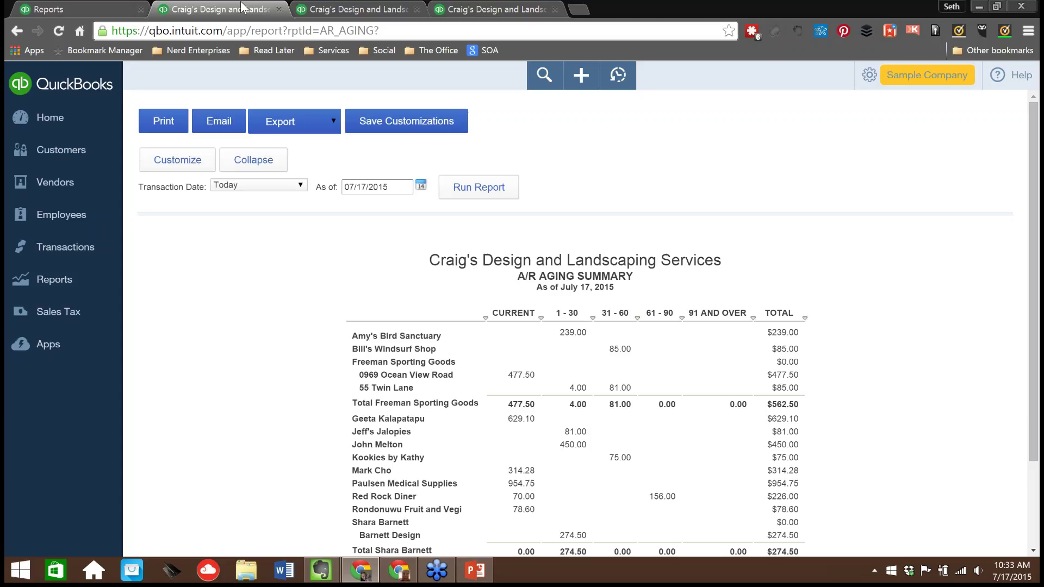
scroll(298, 340, "down", 2)
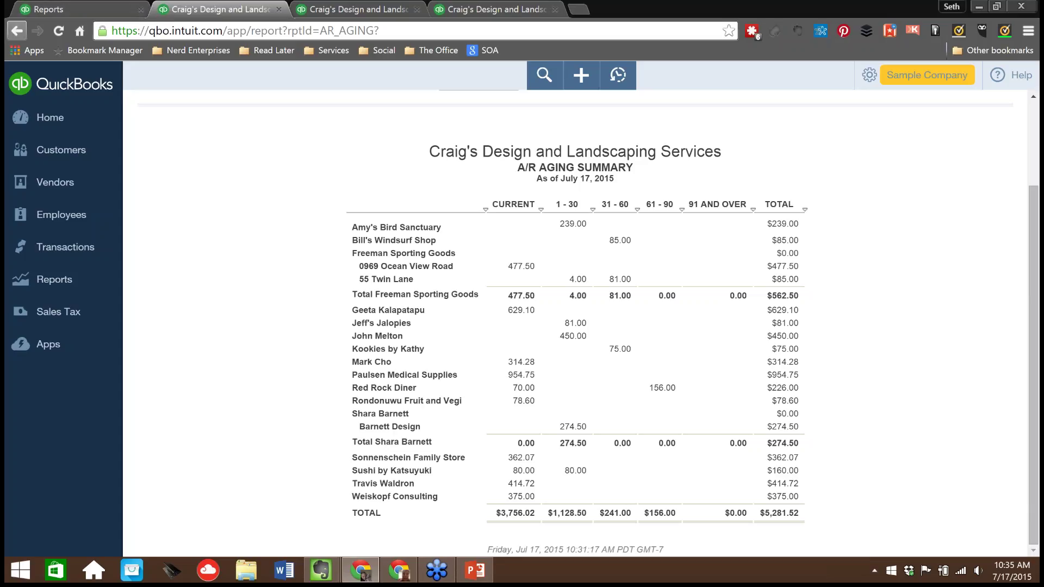
Return from the A/R Aging Detail to the A/R Aging Summary, and view the asset accounts on the Balance Sheet in its browser tab
left_click(16, 31)
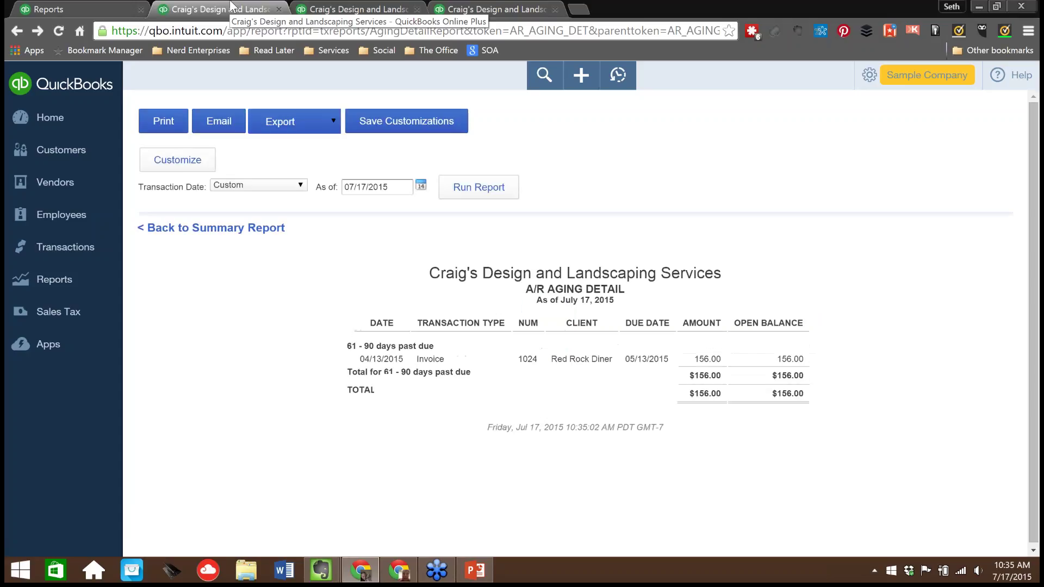
left_click(18, 31)
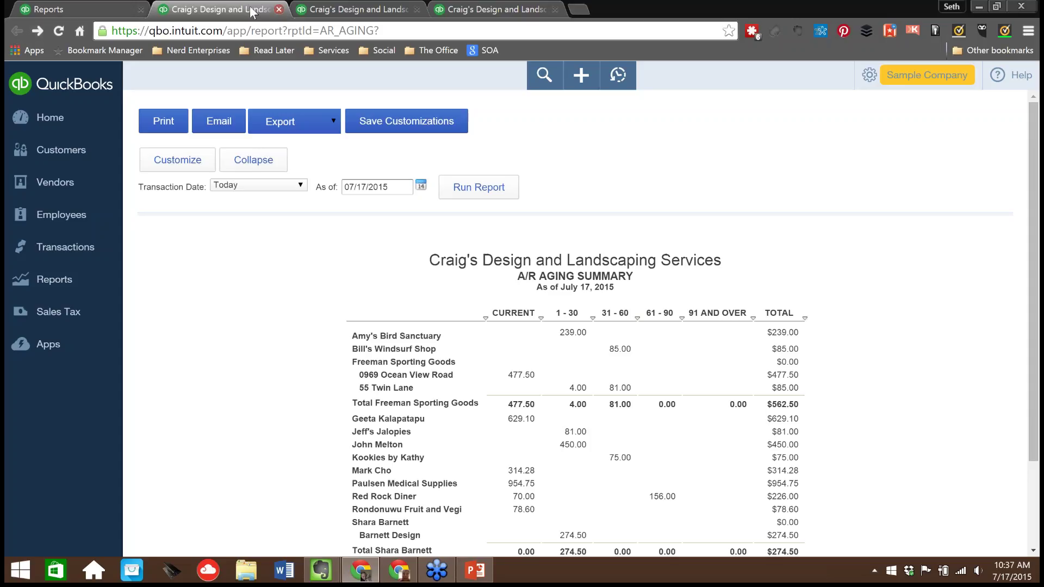
left_click(337, 9)
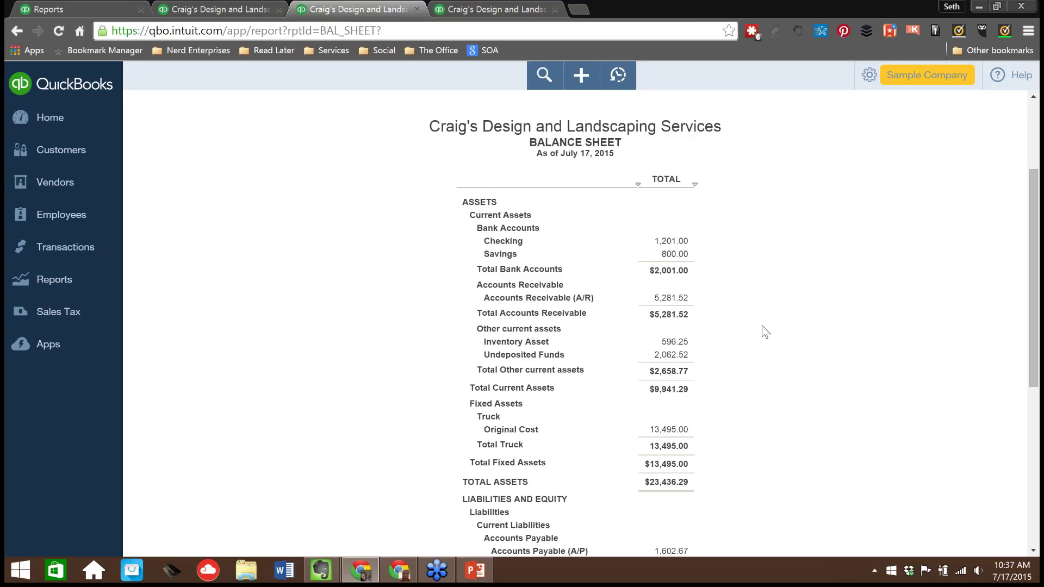
scroll(765, 332, "down", 1)
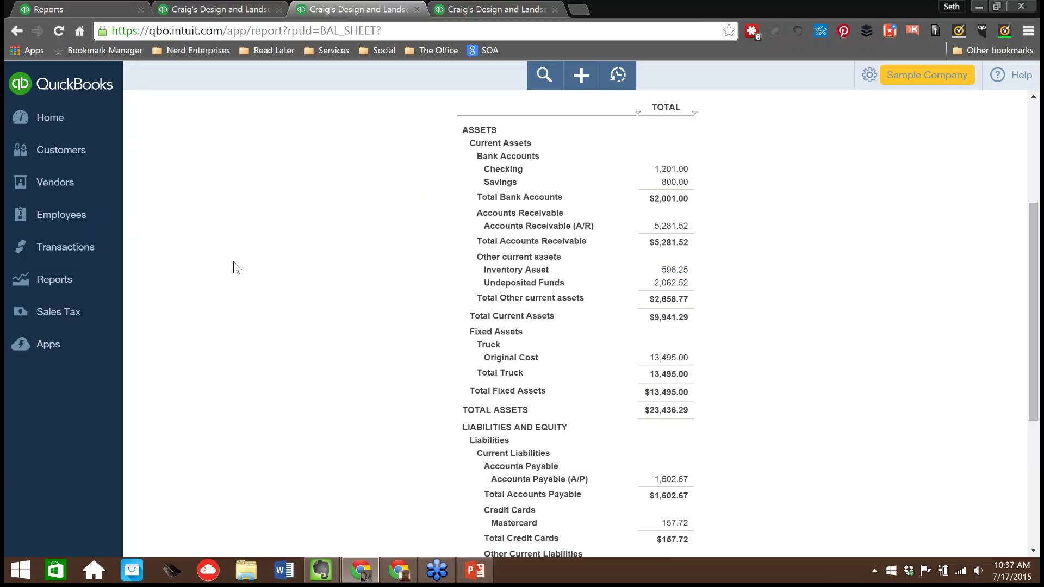
In the Reports browser tab, run the Inventory Valuation Summary from the Manage Products and Inventory reports
left_click(68, 6)
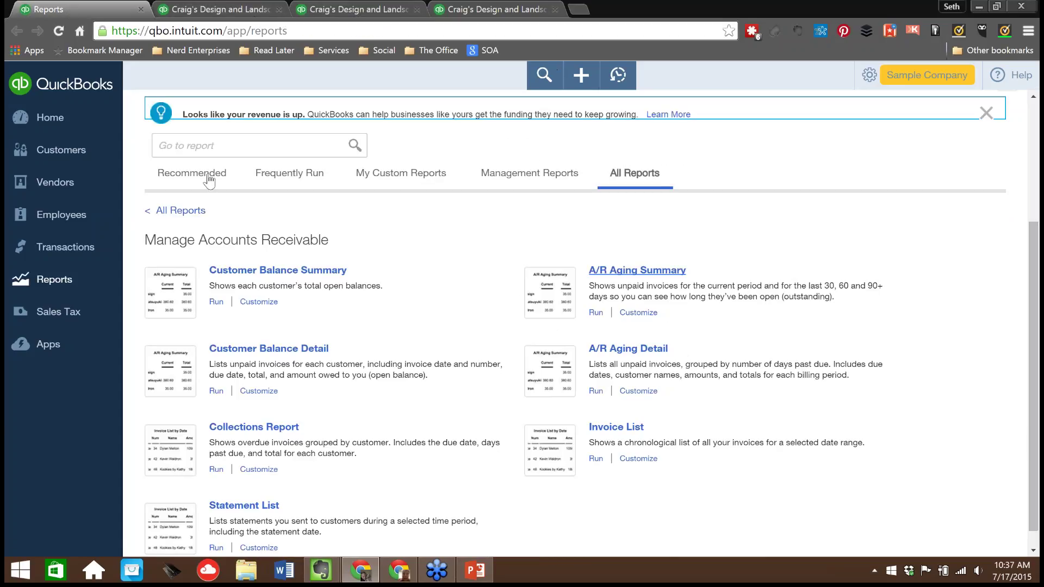
scroll(209, 180, "down", 1)
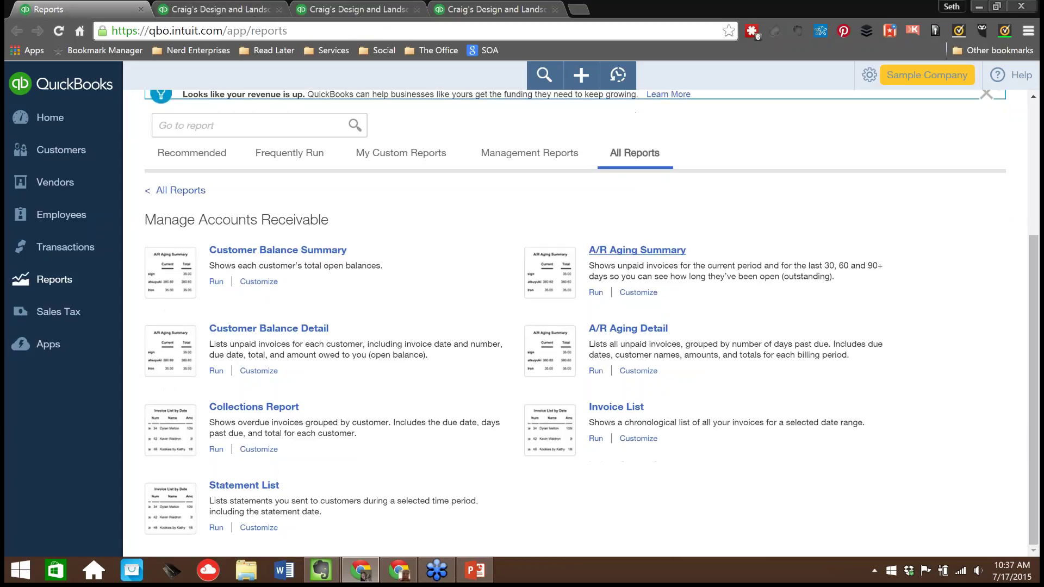
scroll(674, 294, "up", 3)
scroll(673, 297, "down", 1)
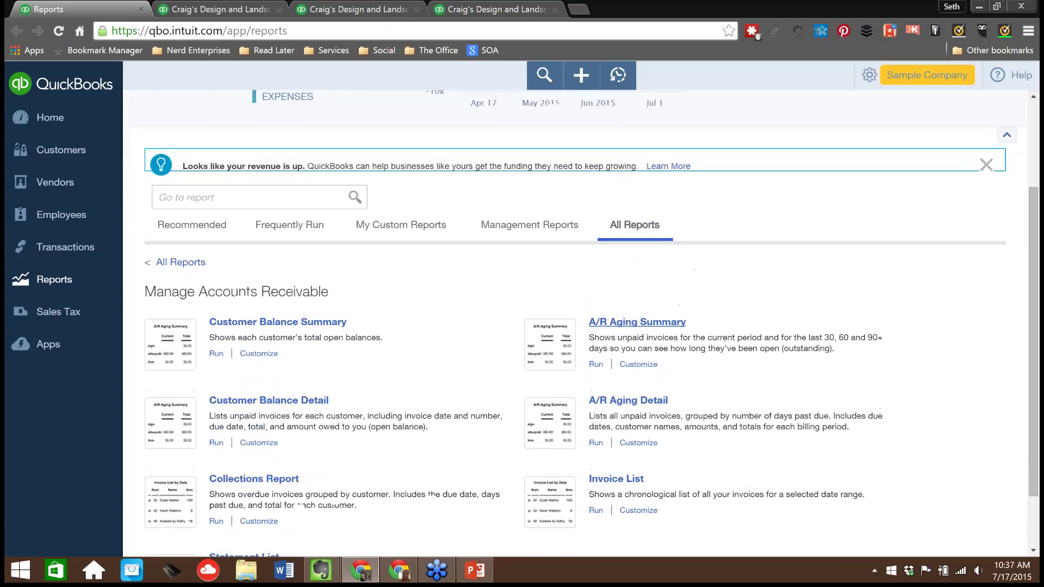
left_click(178, 263)
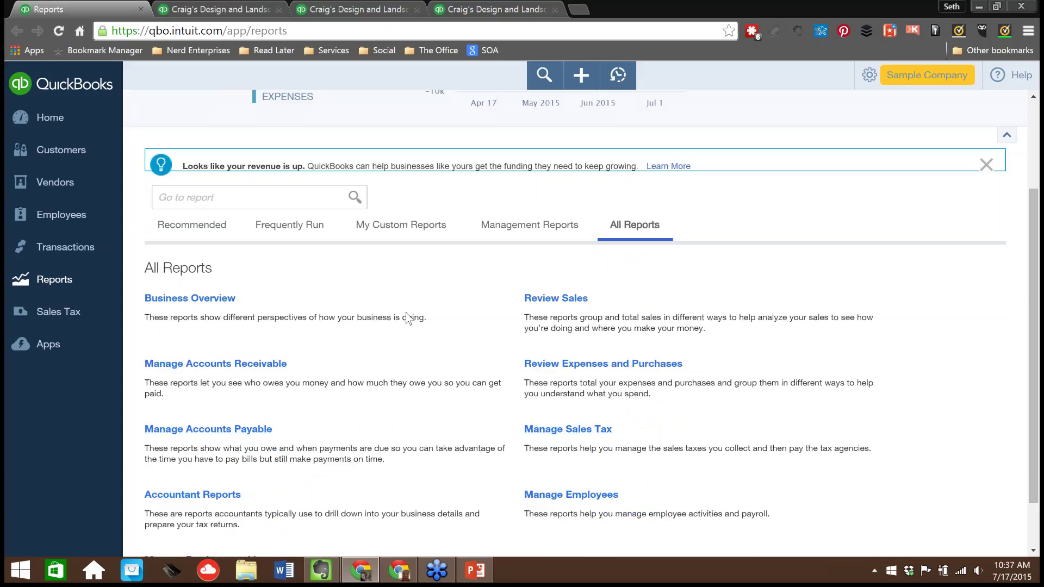
scroll(407, 318, "down", 1)
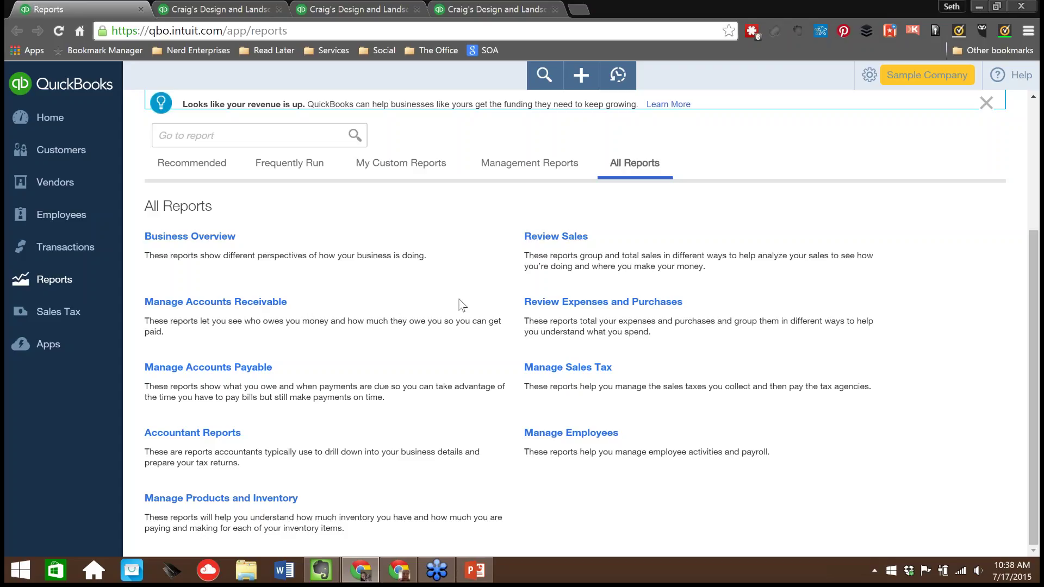
left_click(251, 501)
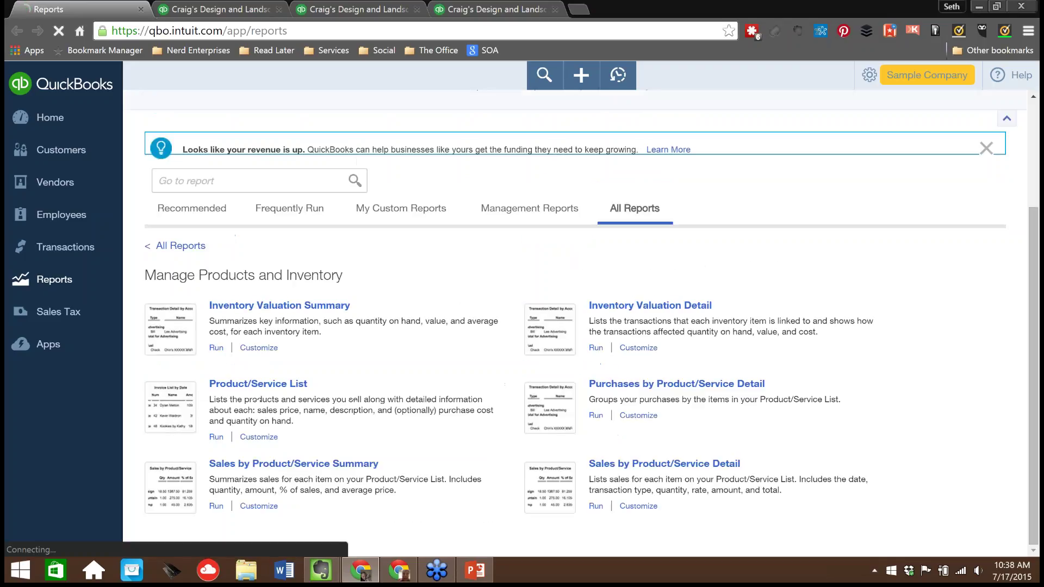
left_click(279, 306)
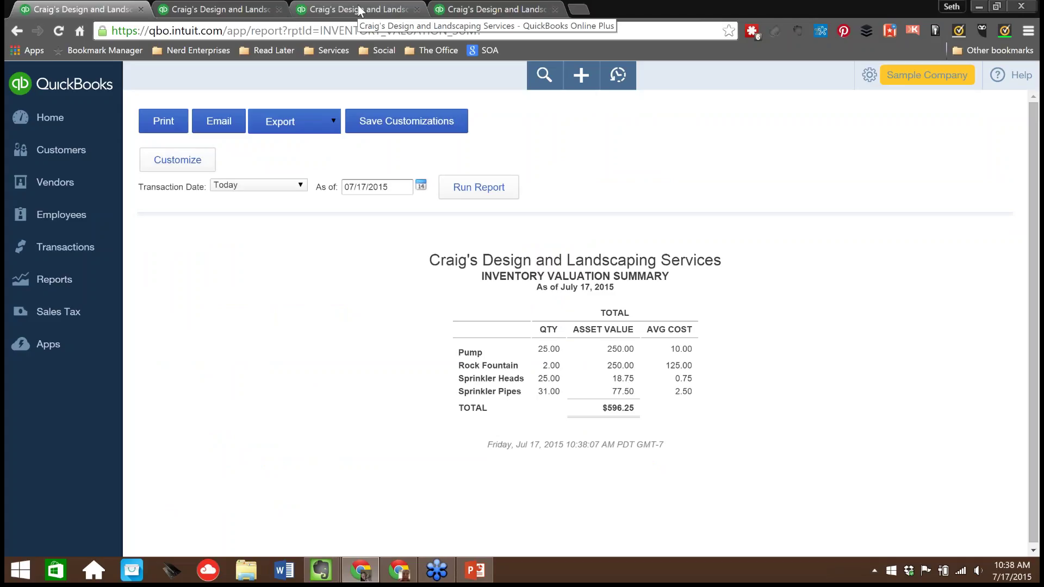
Return to the Balance Sheet to check the Inventory Asset balance and view the accounts below it
left_click(360, 10)
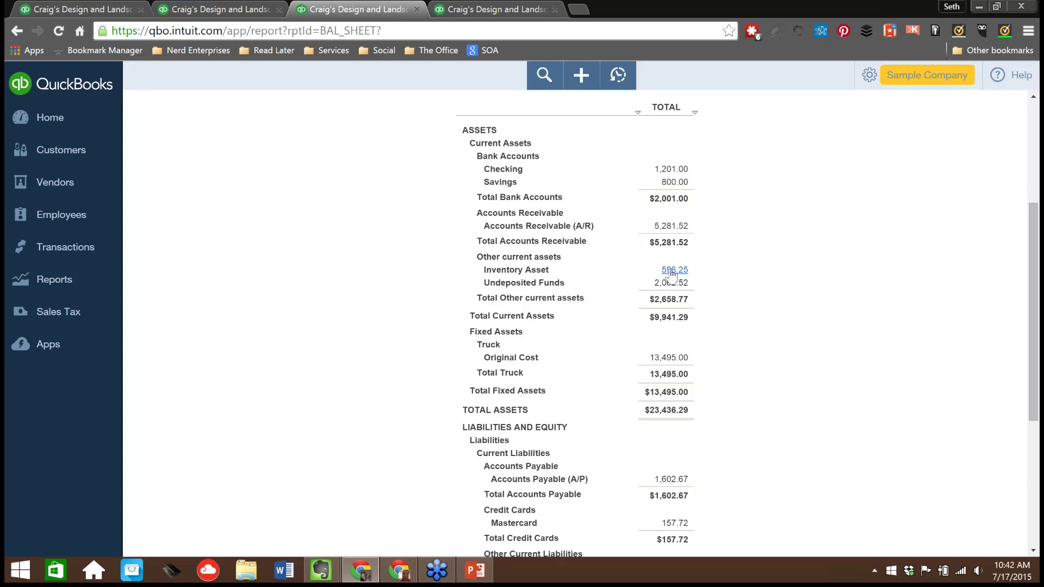
left_click(672, 272)
scroll(684, 213, "down", 1)
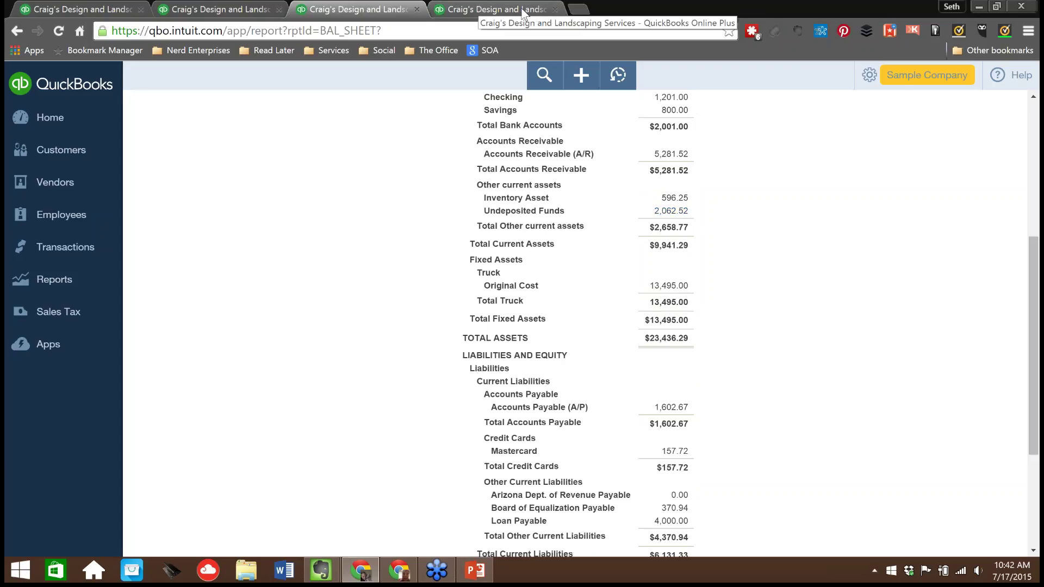
Open a new Bank Deposit in the Profit and Loss browser tab and compare its existing payments with Undeposited Funds on the Balance Sheet
left_click(522, 9)
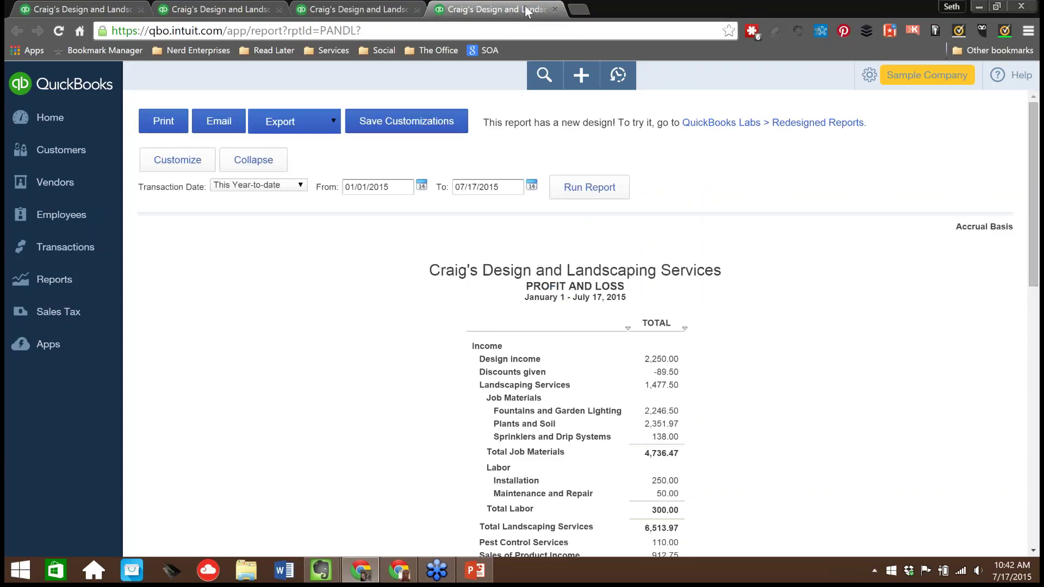
left_click(582, 76)
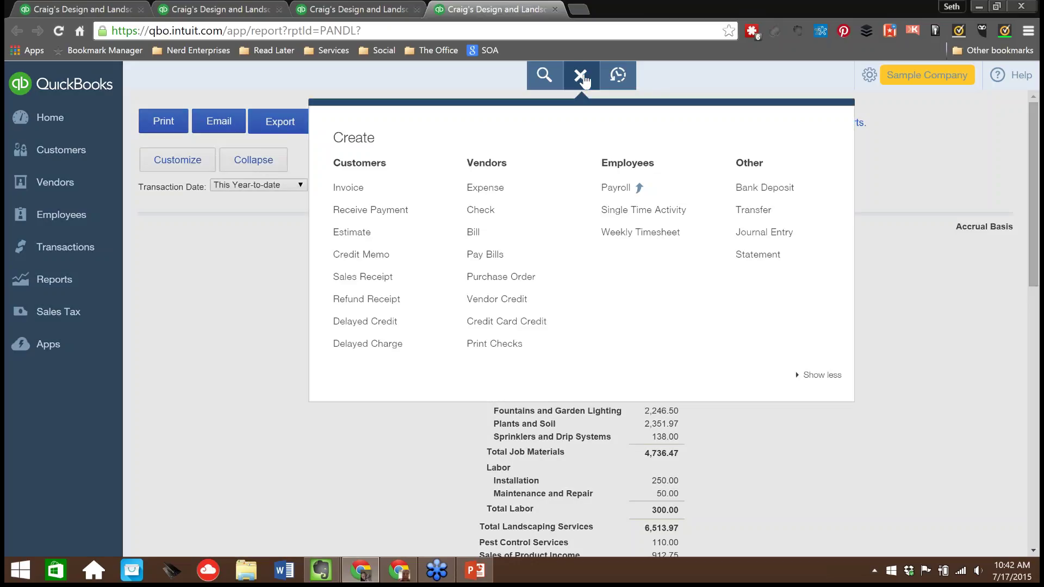
left_click(770, 191)
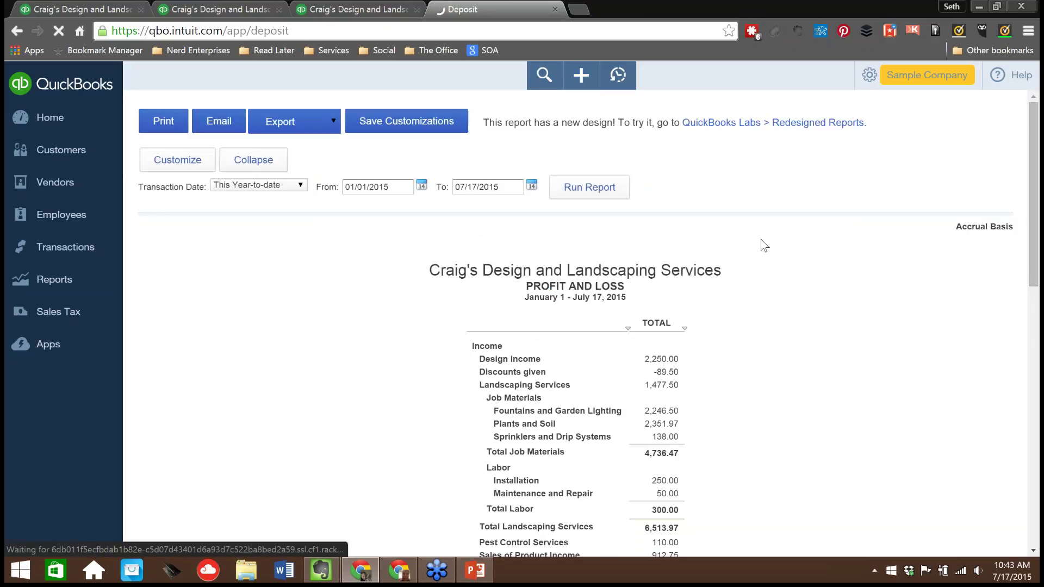
scroll(761, 273, "down", 1)
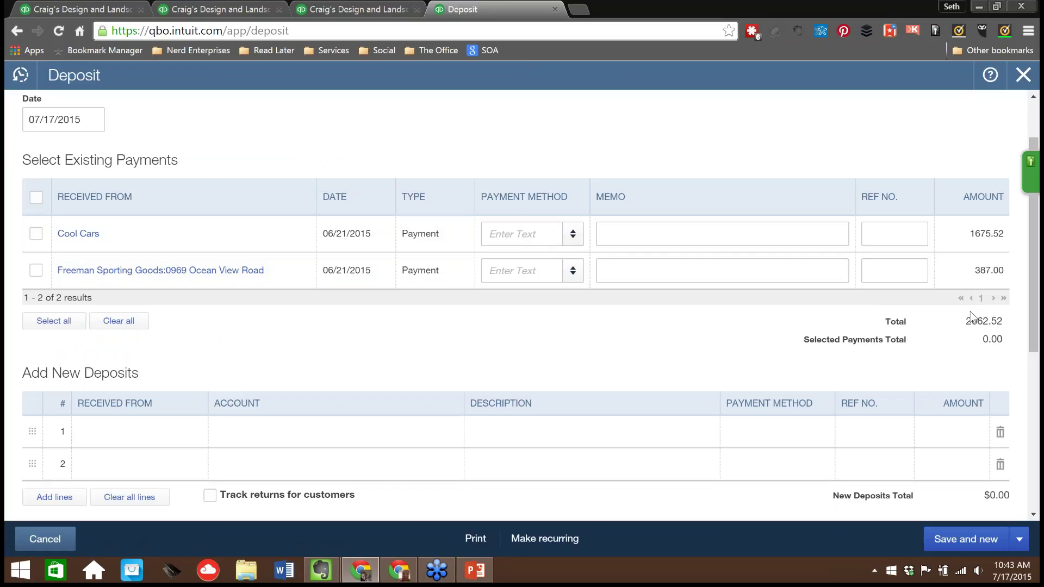
left_click(369, 11)
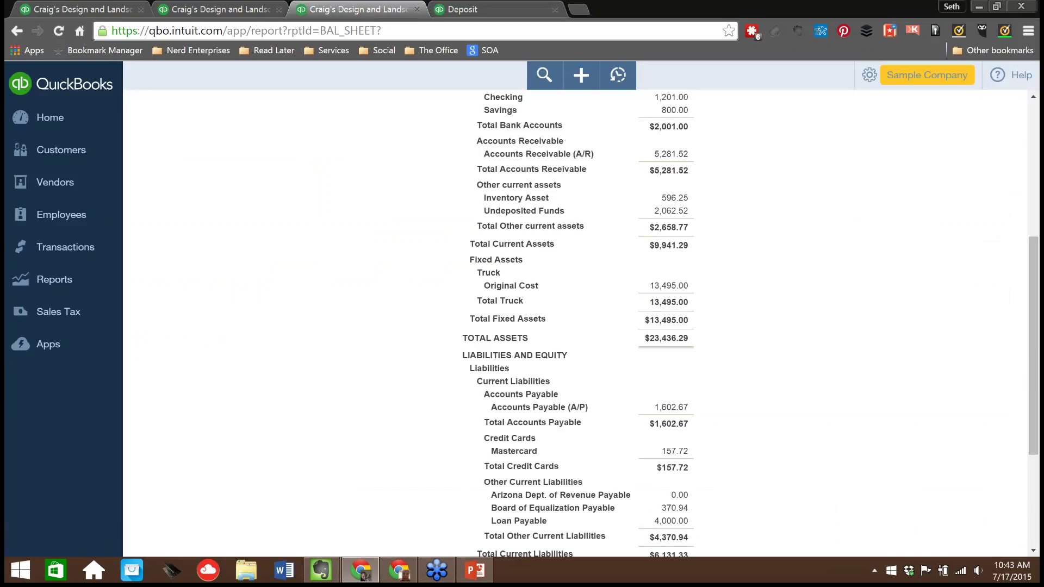
left_click(462, 9)
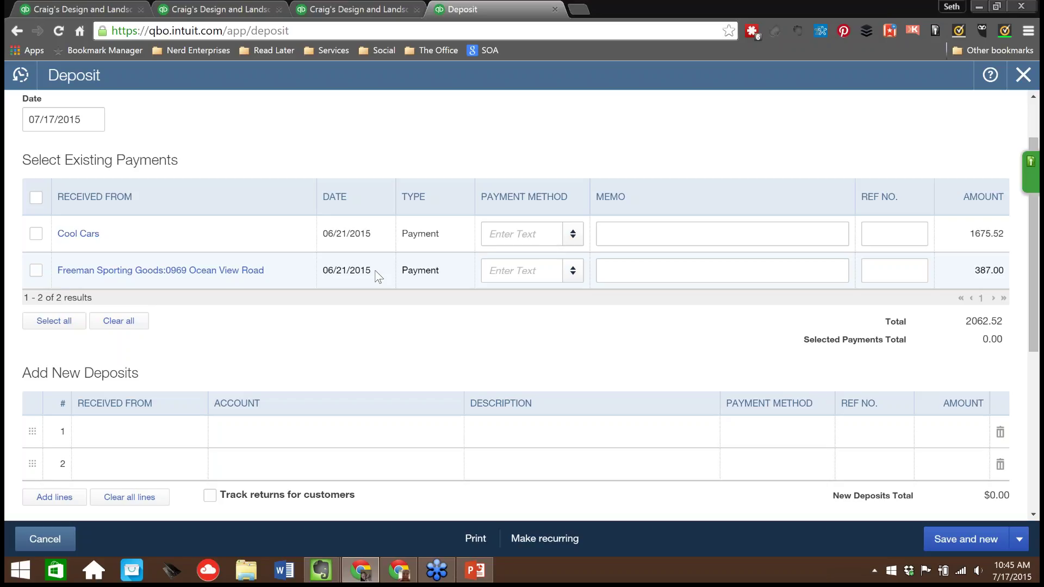
Go back to the Balance Sheet, view the transactions behind the Truck's Original Cost, and return to the summary report
left_click(183, 8)
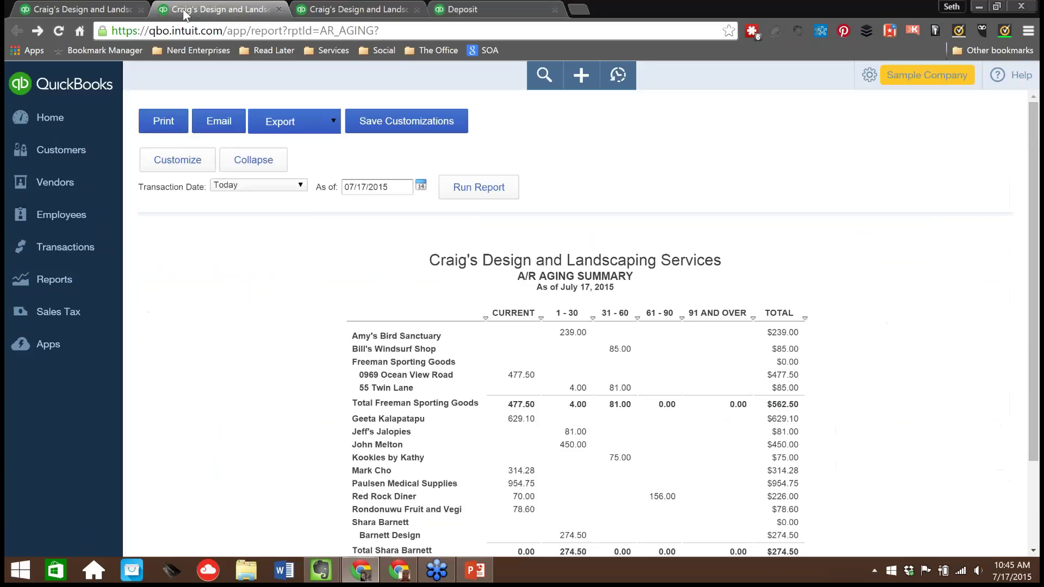
left_click(68, 8)
left_click(272, 9)
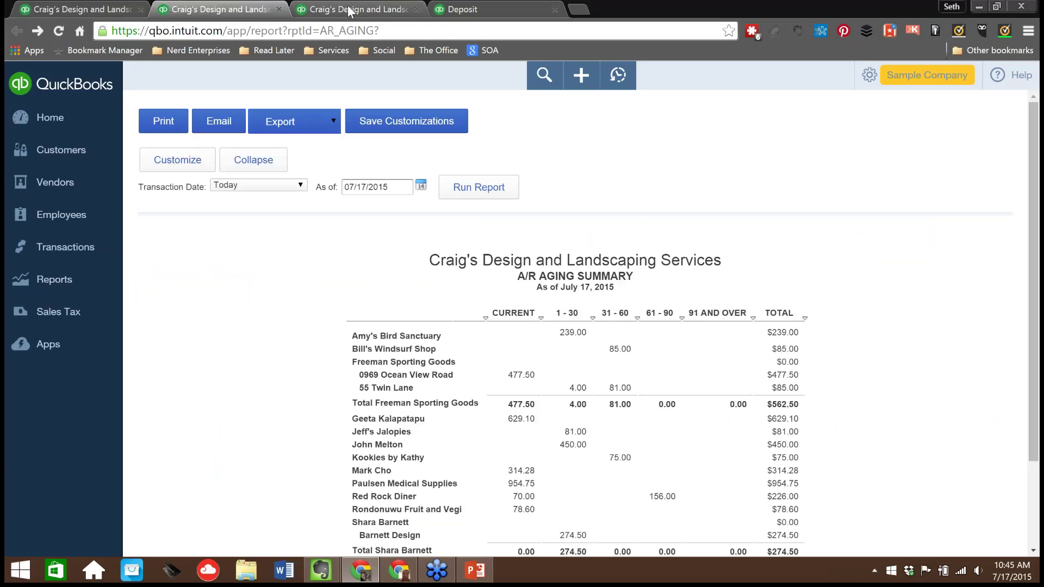
left_click(353, 9)
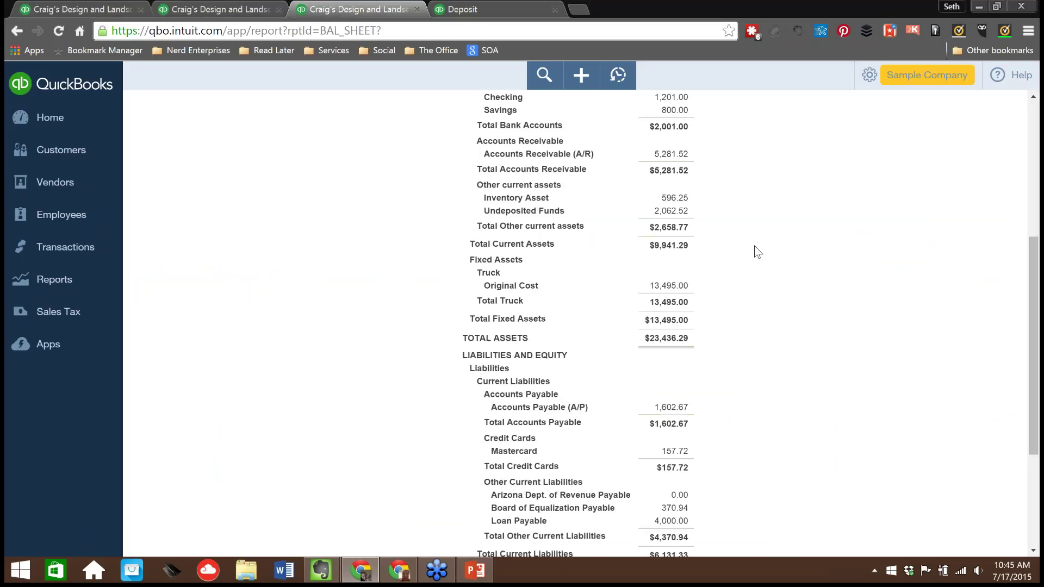
scroll(758, 252, "down", 1)
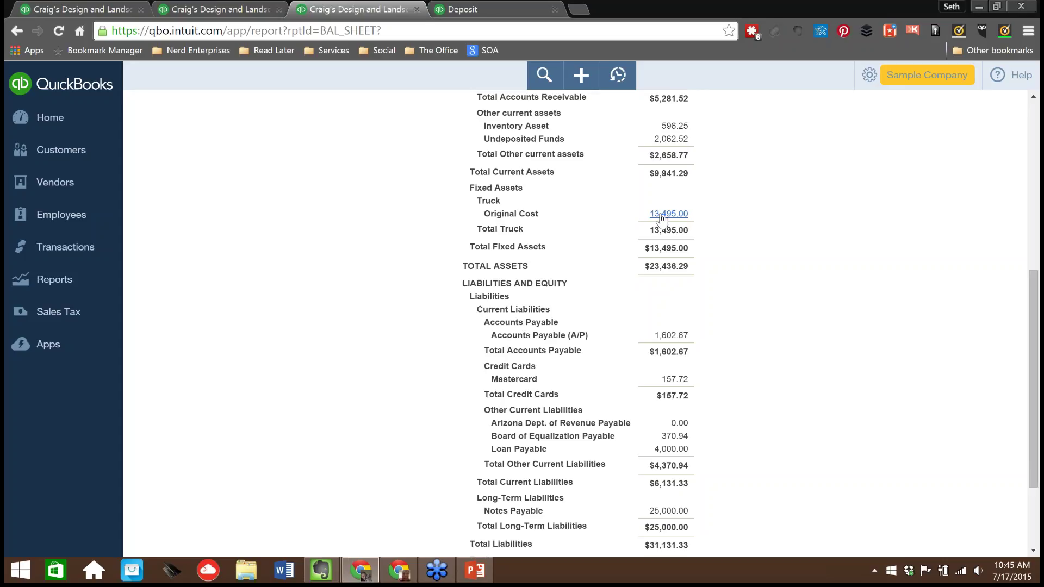
left_click(662, 214)
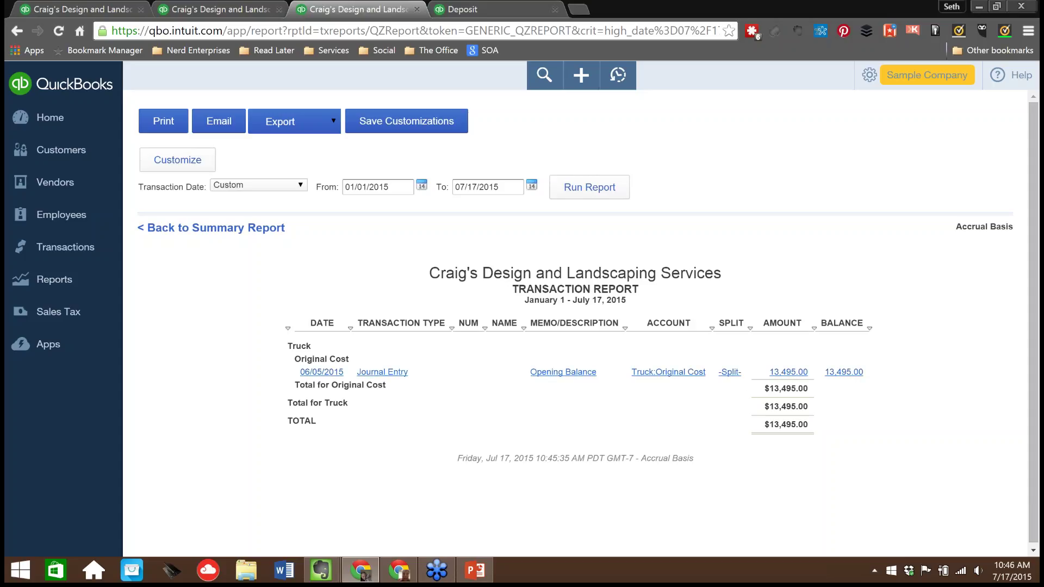
left_click(192, 229)
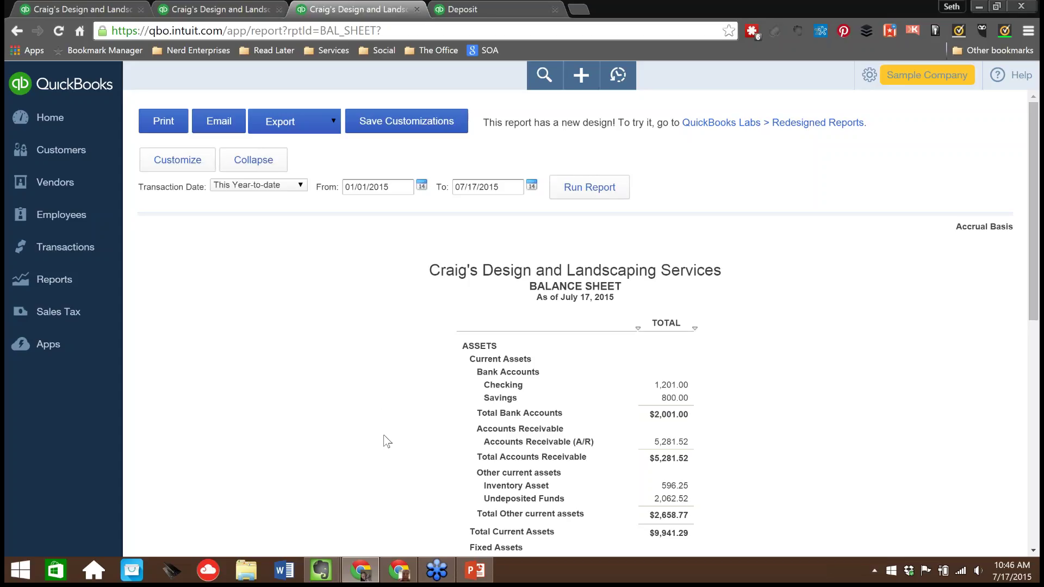
Examine the fixed assets, liabilities and equity sections of the Balance Sheet
scroll(383, 436, "down", 5)
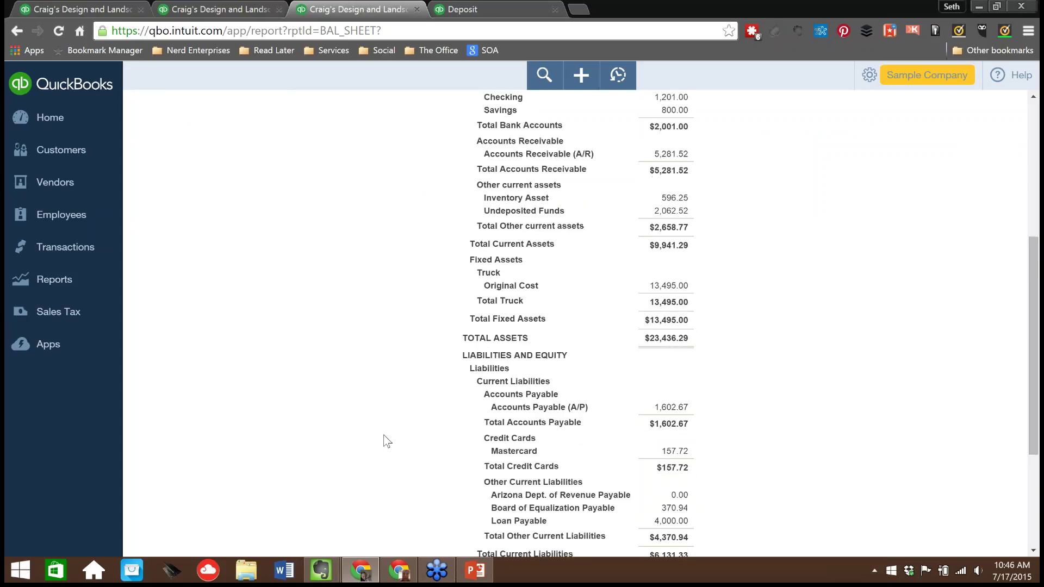
scroll(384, 435, "down", 1)
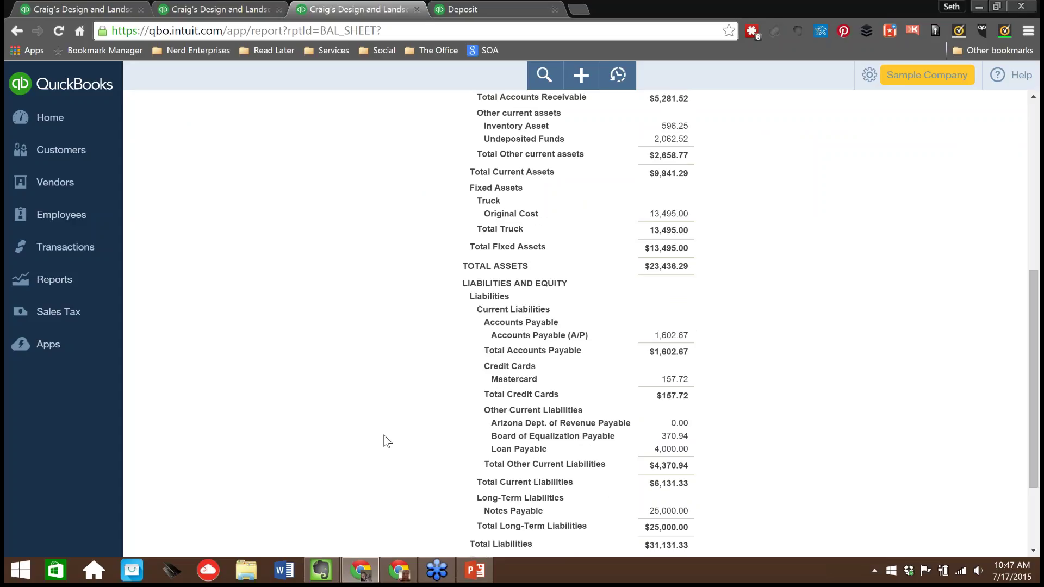
scroll(384, 435, "down", 3)
scroll(382, 439, "up", 2)
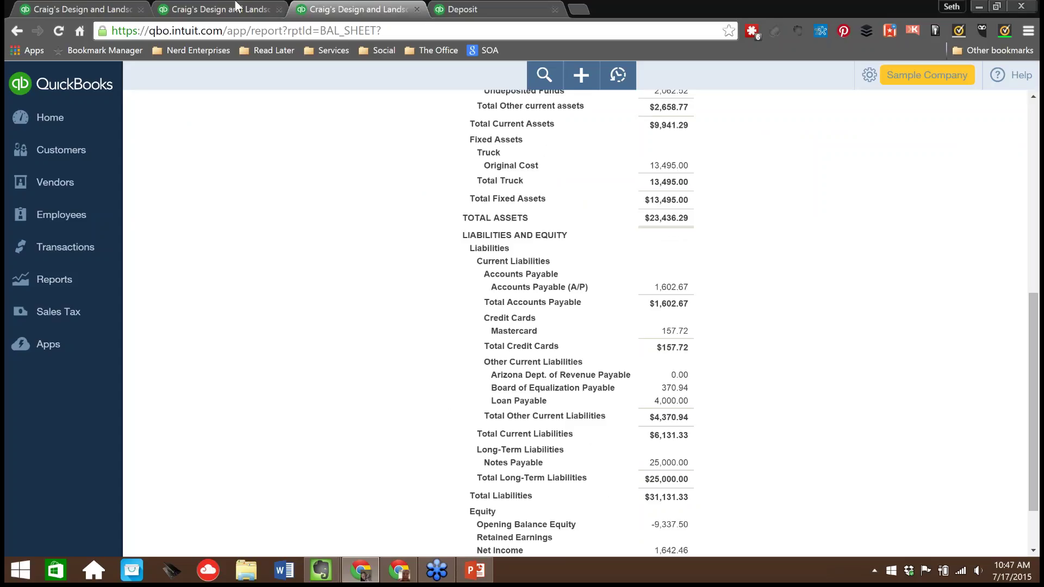
In the Inventory Valuation Summary browser tab, go back to all reports and run the A/P Aging Summary from Manage Accounts Payable
left_click(92, 11)
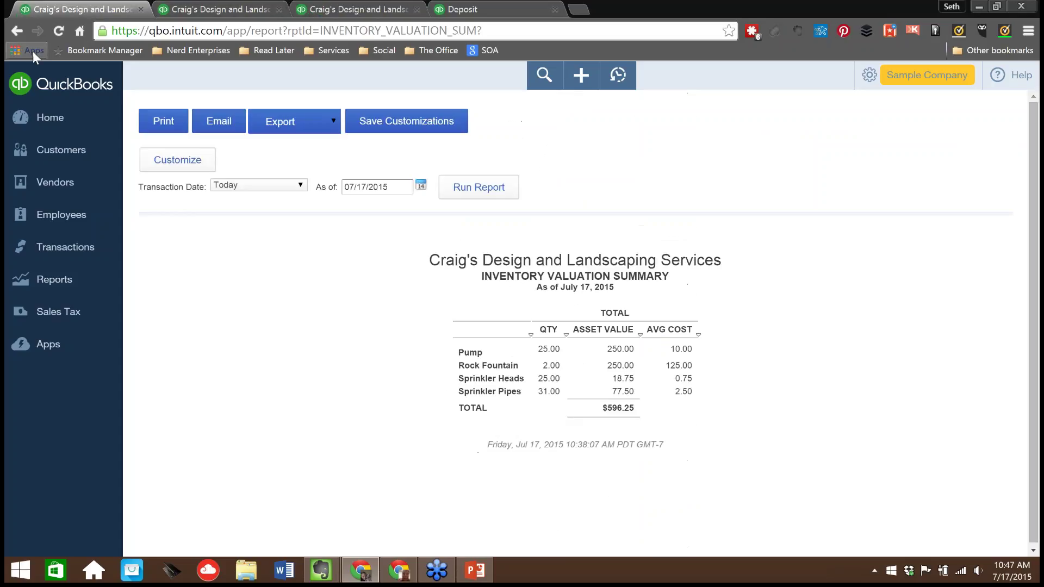
left_click(17, 33)
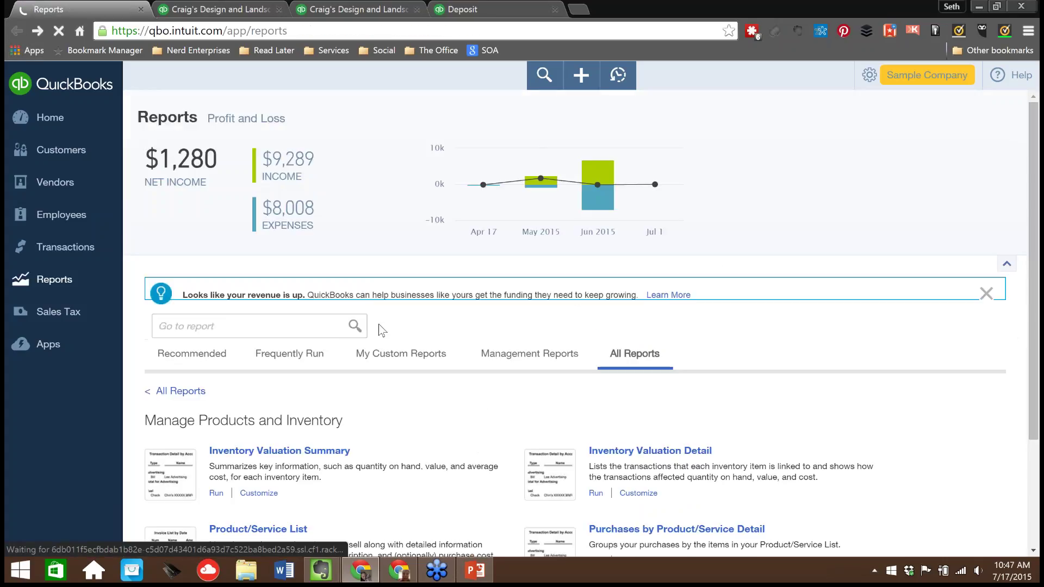
scroll(535, 354, "down", 2)
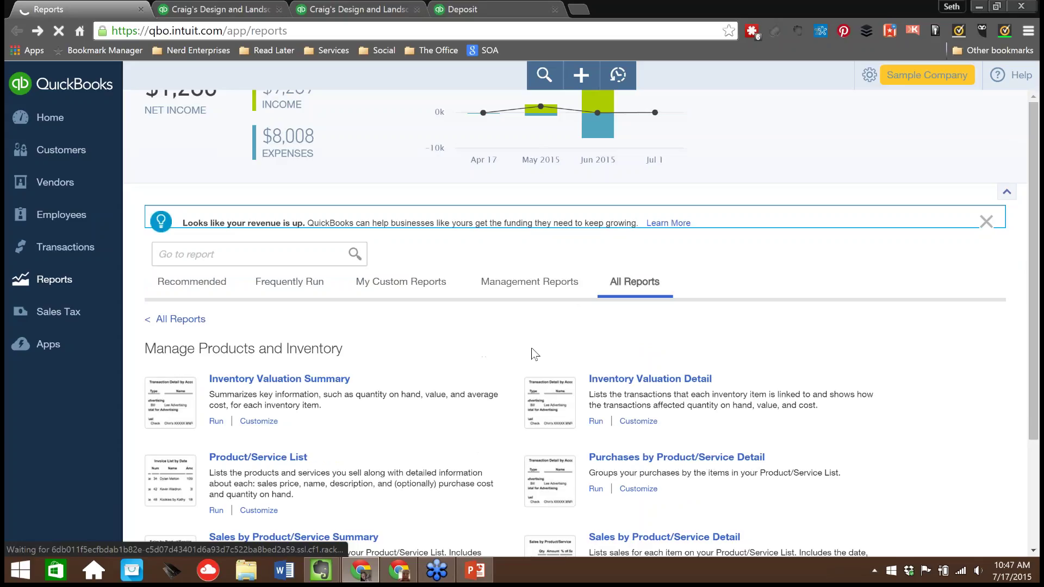
scroll(535, 354, "down", 2)
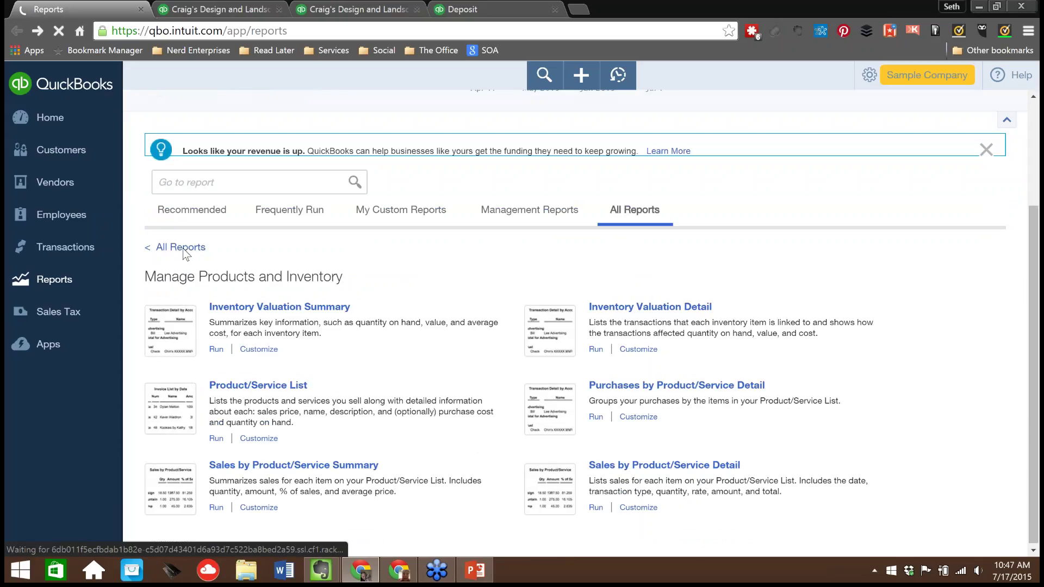
left_click(181, 249)
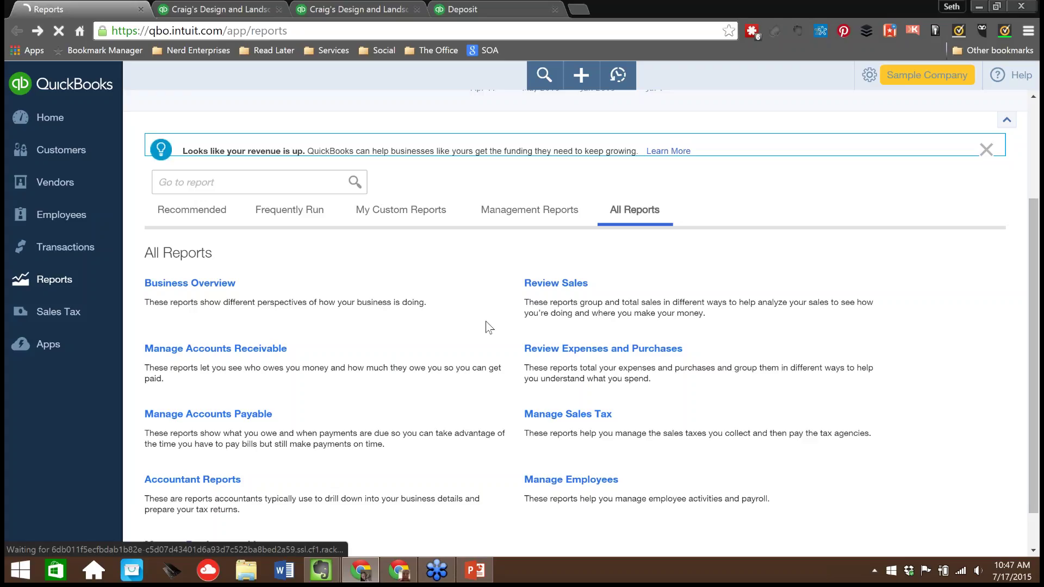
scroll(485, 326, "down", 1)
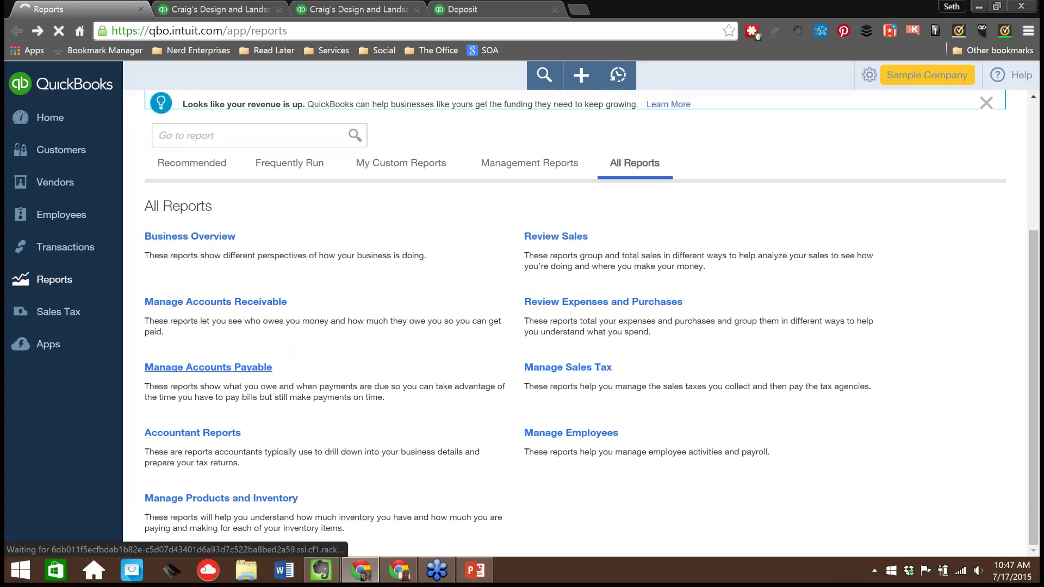
left_click(208, 367)
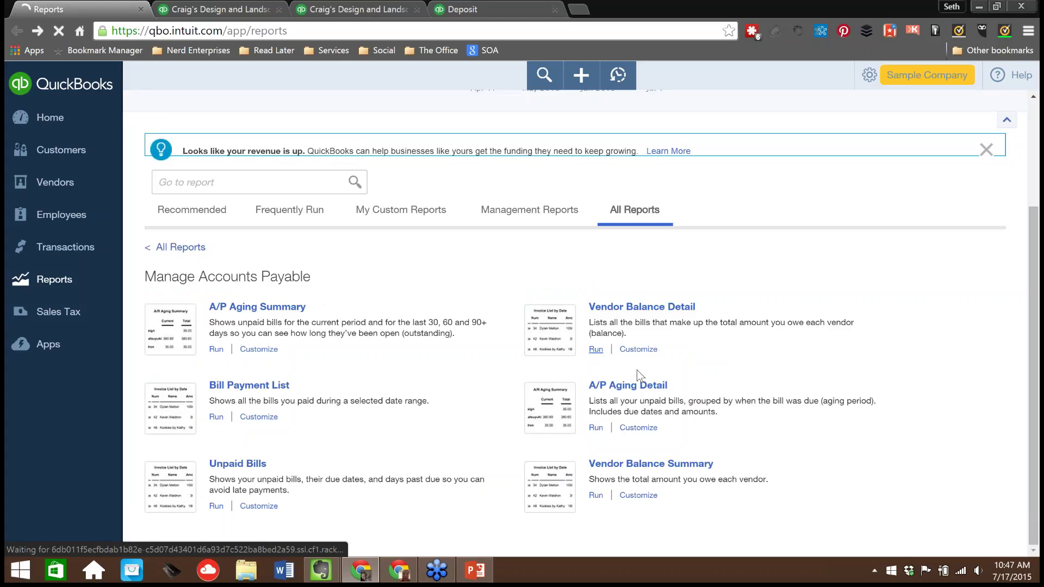
left_click(275, 308)
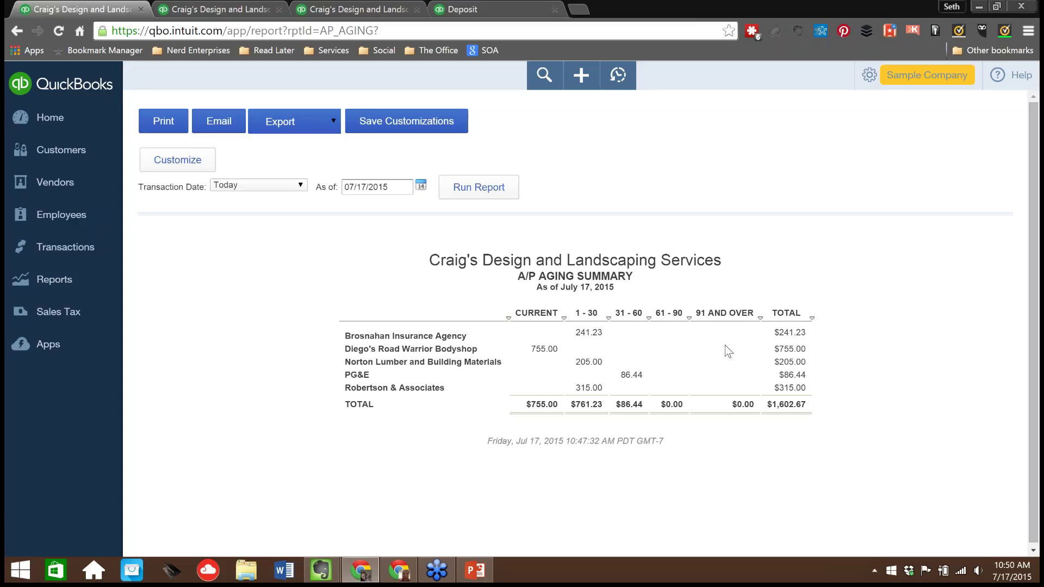
left_click(631, 376)
Return to the Balance Sheet and review the transactions behind the Board of Equalization Payable balance
left_click(352, 8)
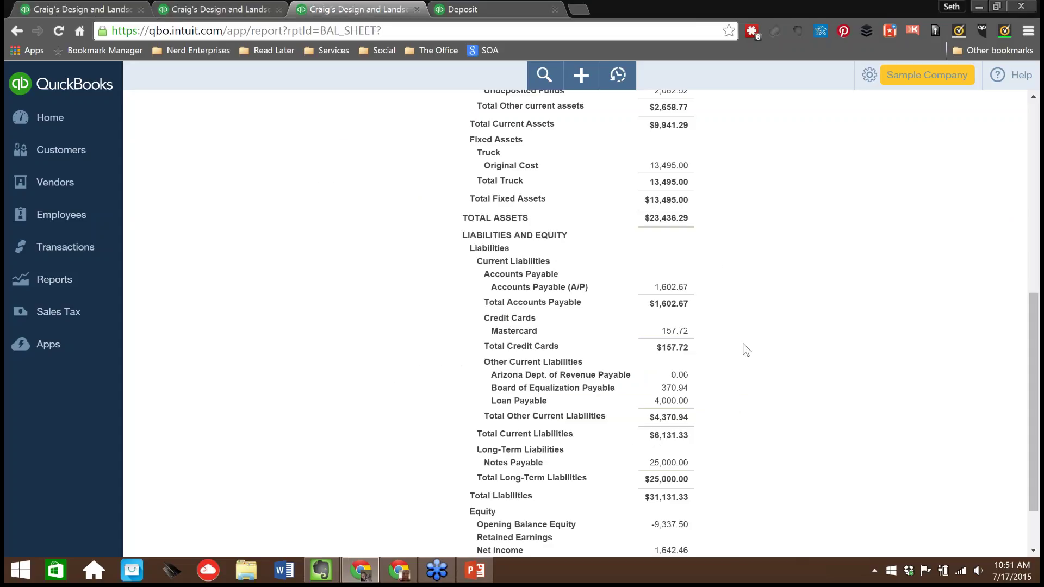
scroll(747, 350, "down", 2)
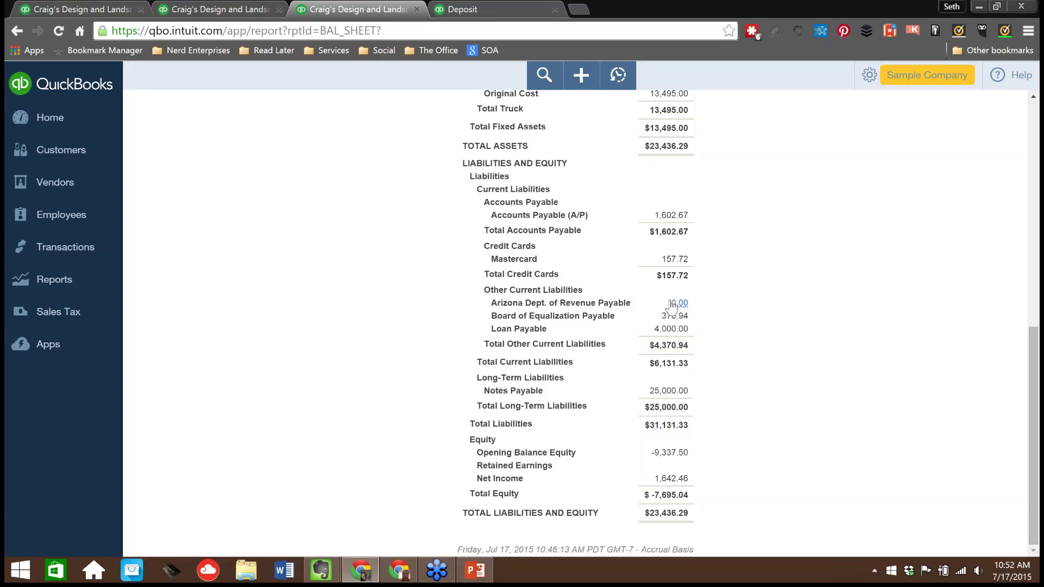
left_click(673, 319)
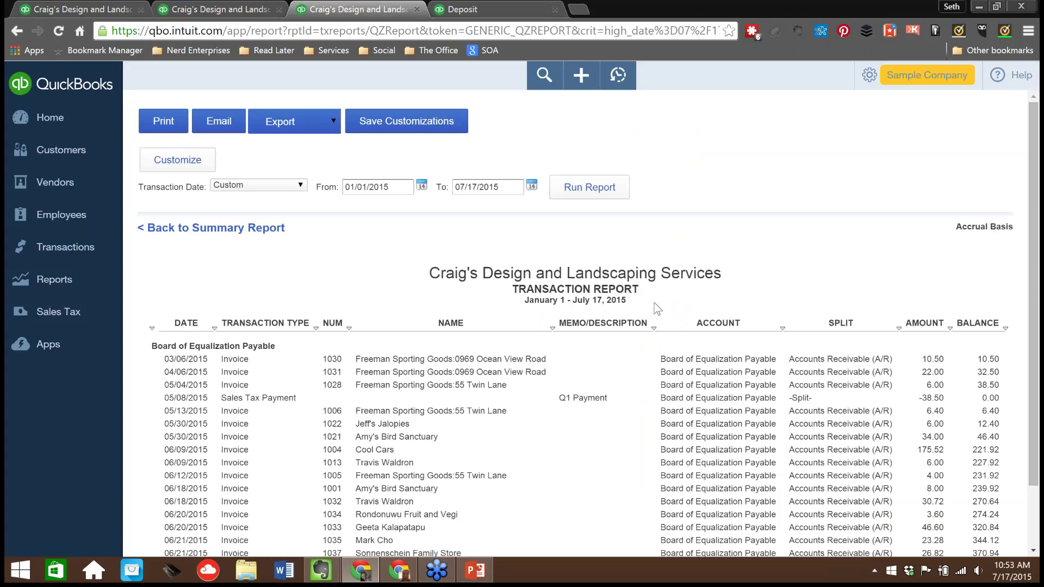
scroll(664, 321, "down", 3)
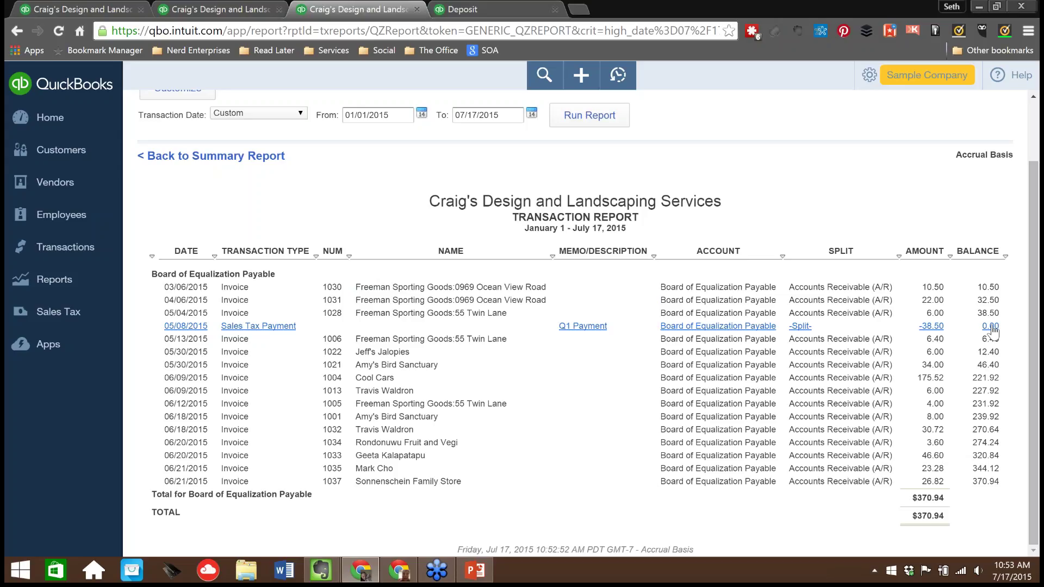
Go back to the Balance Sheet, view the transactions behind the Loan Payable balance, and return to the summary report
left_click(18, 30)
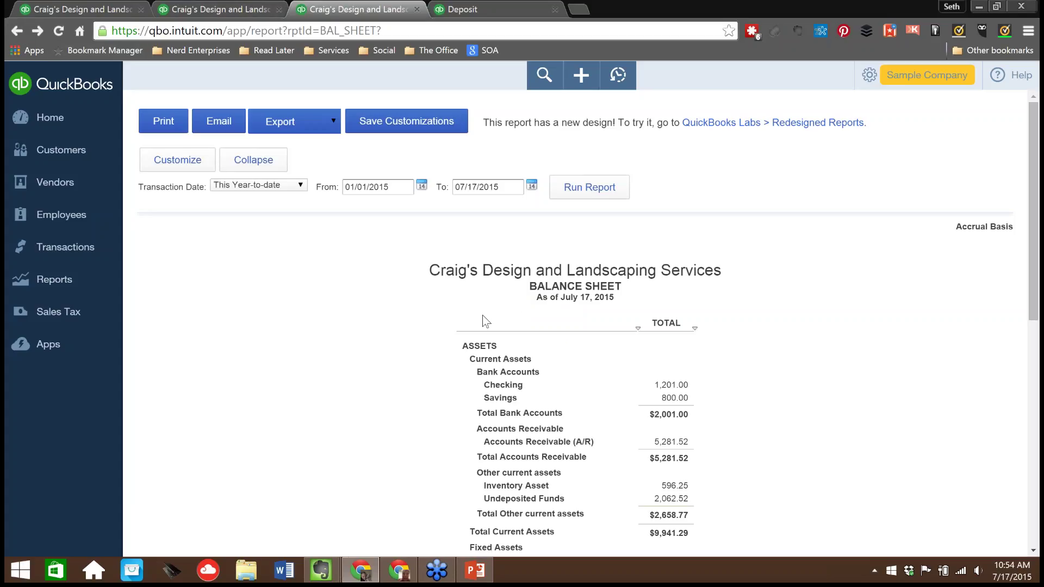
scroll(729, 419, "down", 3)
scroll(728, 419, "down", 2)
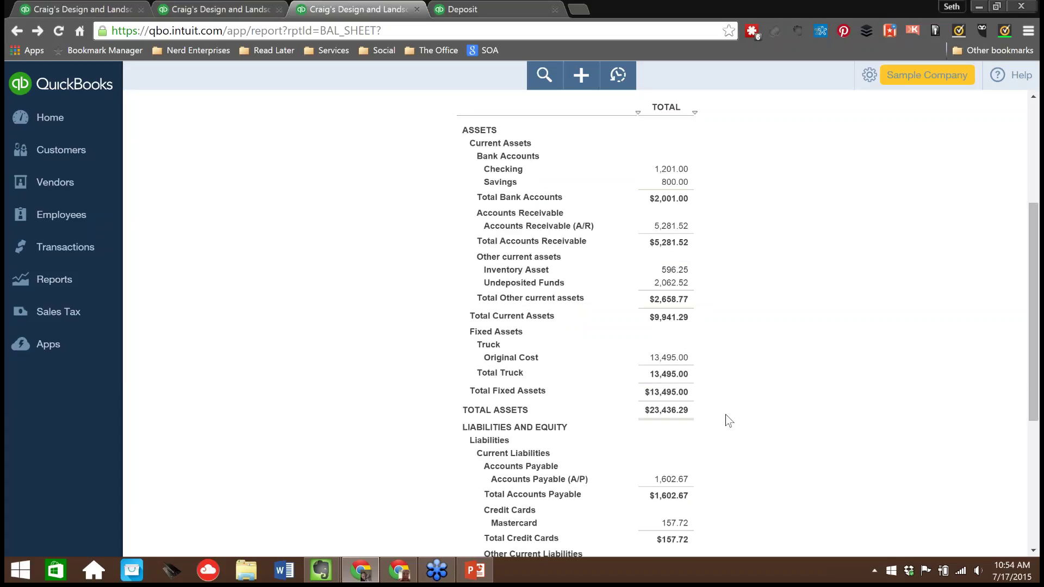
scroll(728, 420, "down", 5)
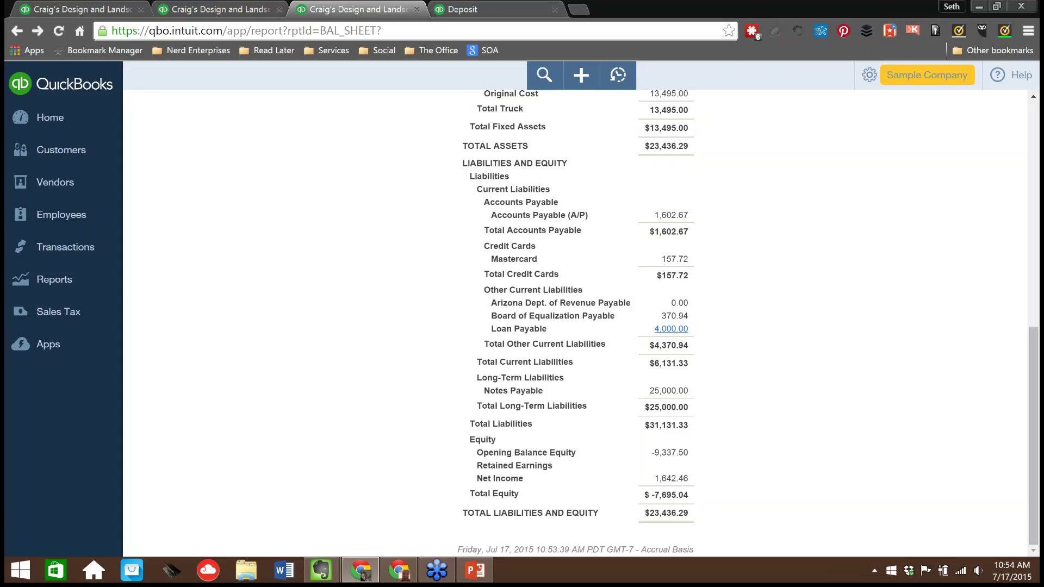
left_click(671, 329)
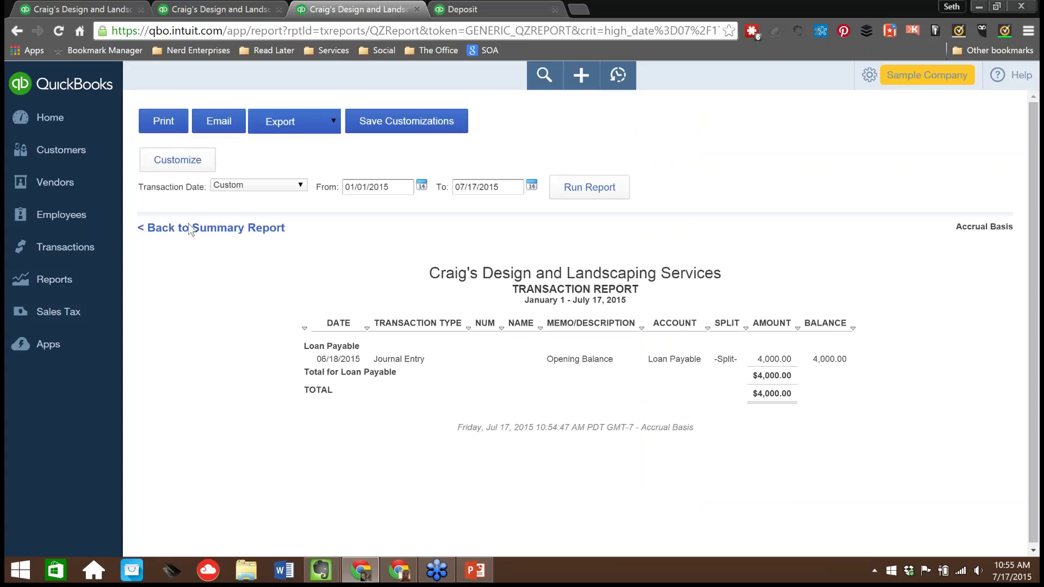
left_click(218, 228)
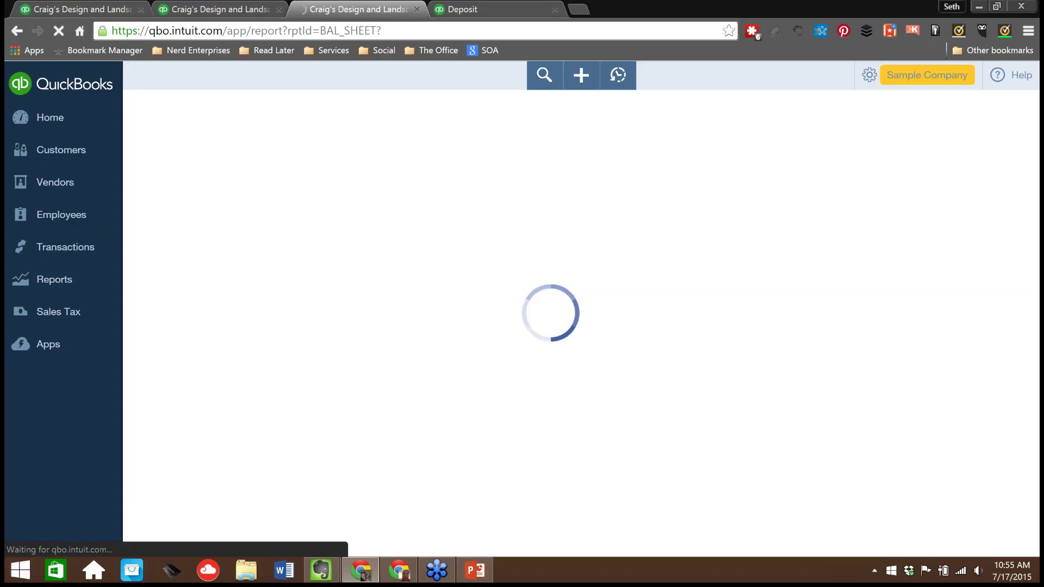
Close the unsaved Bank Deposit and examine the income, cost of goods sold and expenses on the Profit and Loss
left_click(504, 7)
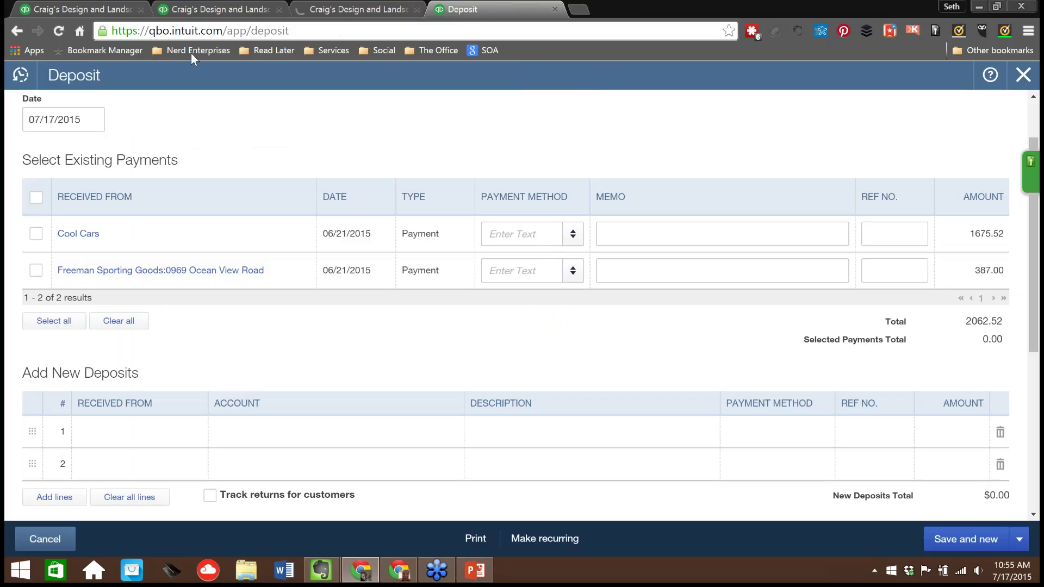
left_click(1023, 76)
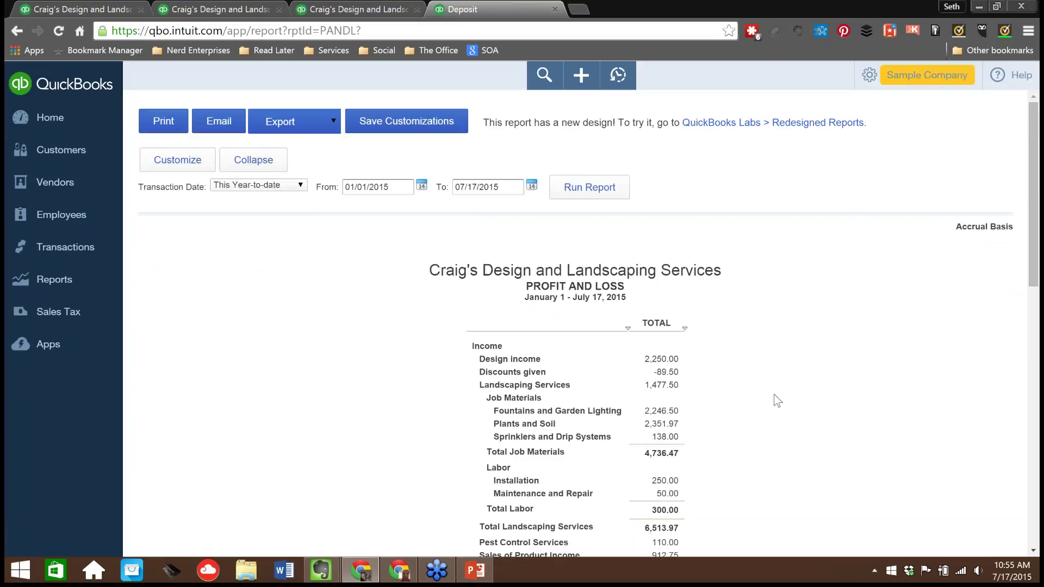
scroll(781, 392, "down", 1)
scroll(779, 394, "down", 6)
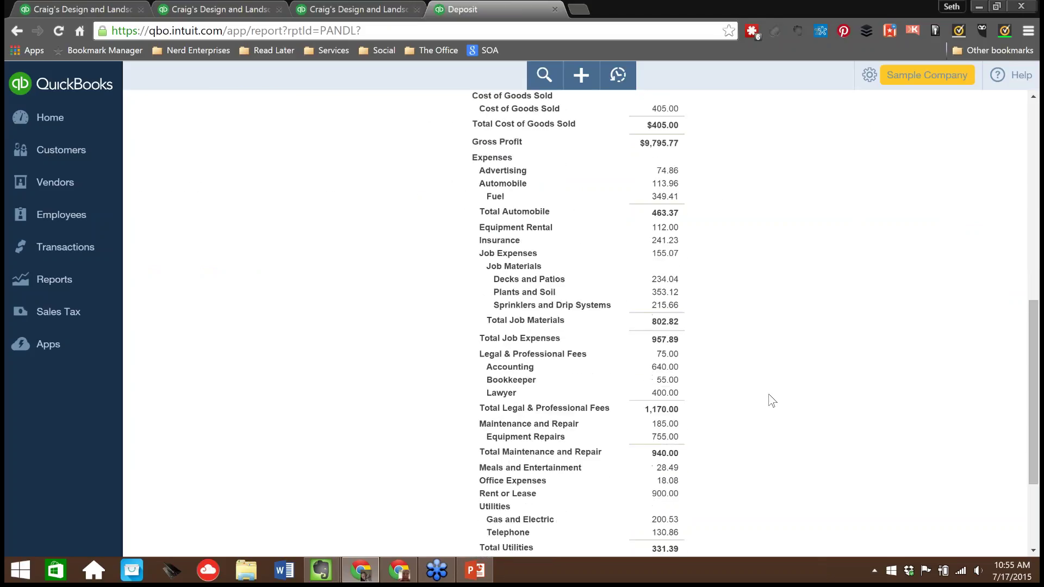
scroll(772, 401, "down", 1)
scroll(770, 401, "up", 6)
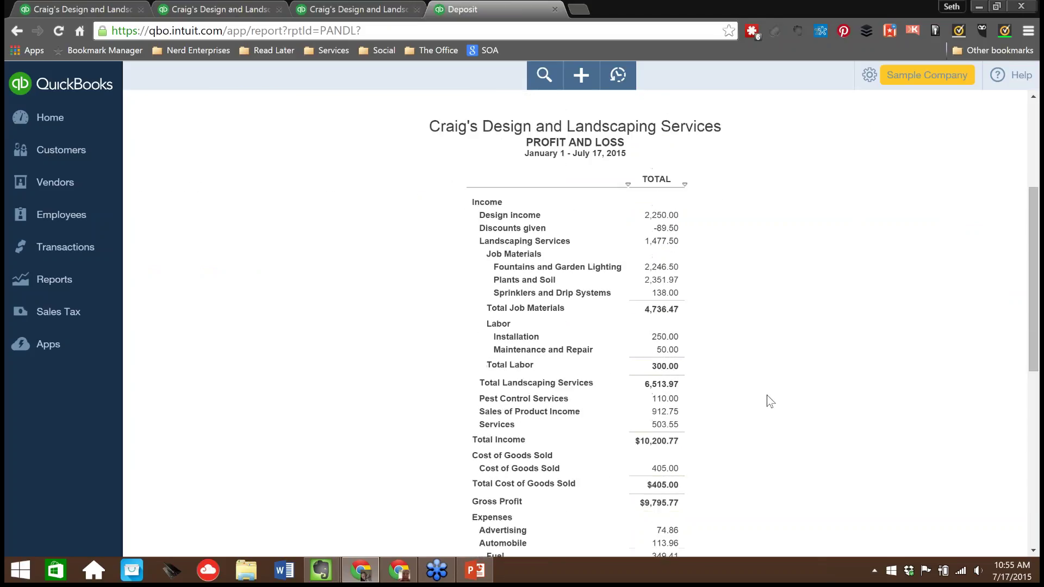
scroll(767, 397, "up", 1)
scroll(767, 397, "down", 1)
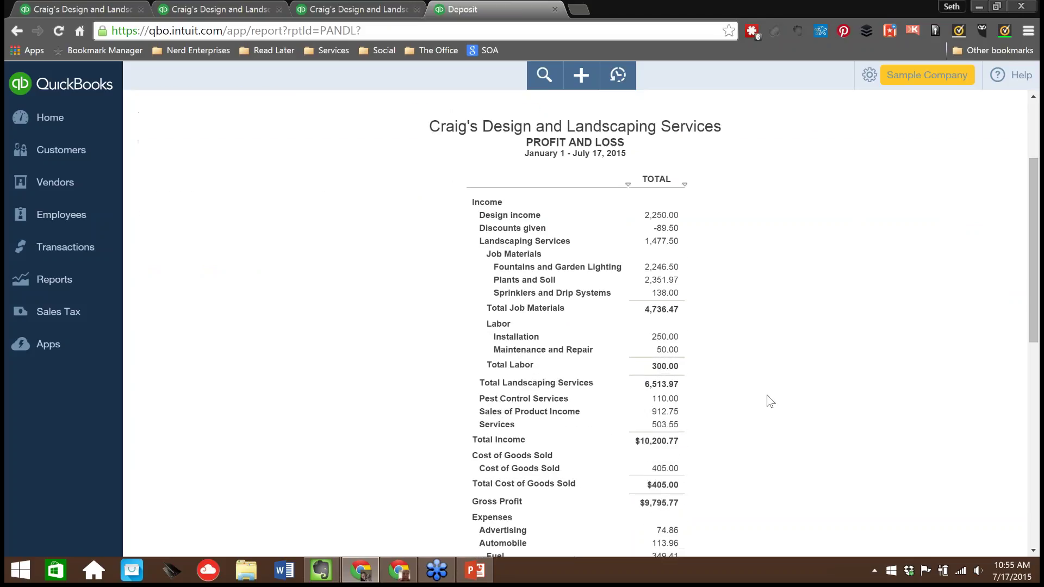
scroll(771, 400, "down", 1)
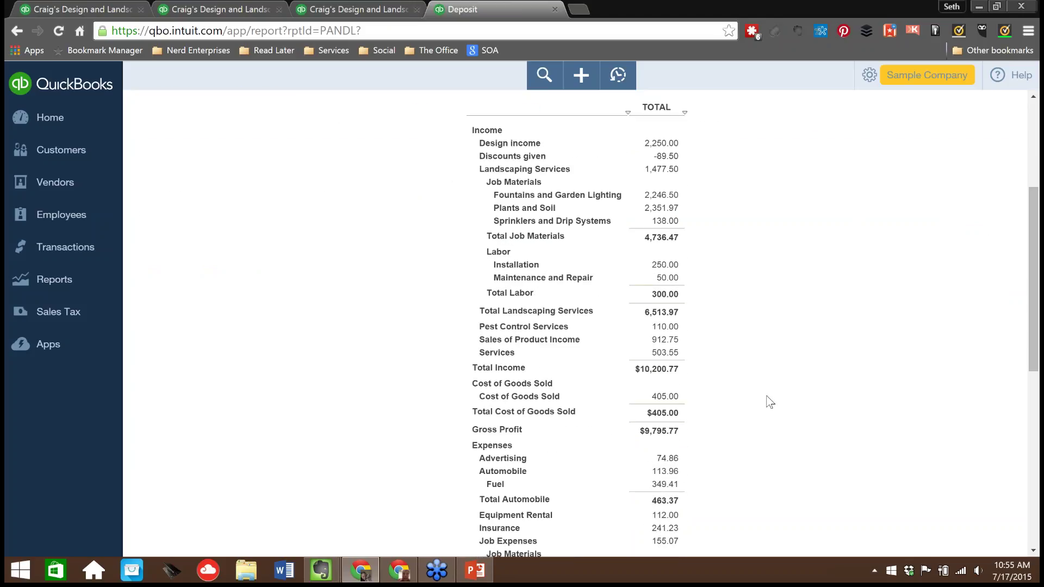
scroll(767, 397, "down", 4)
scroll(769, 403, "down", 1)
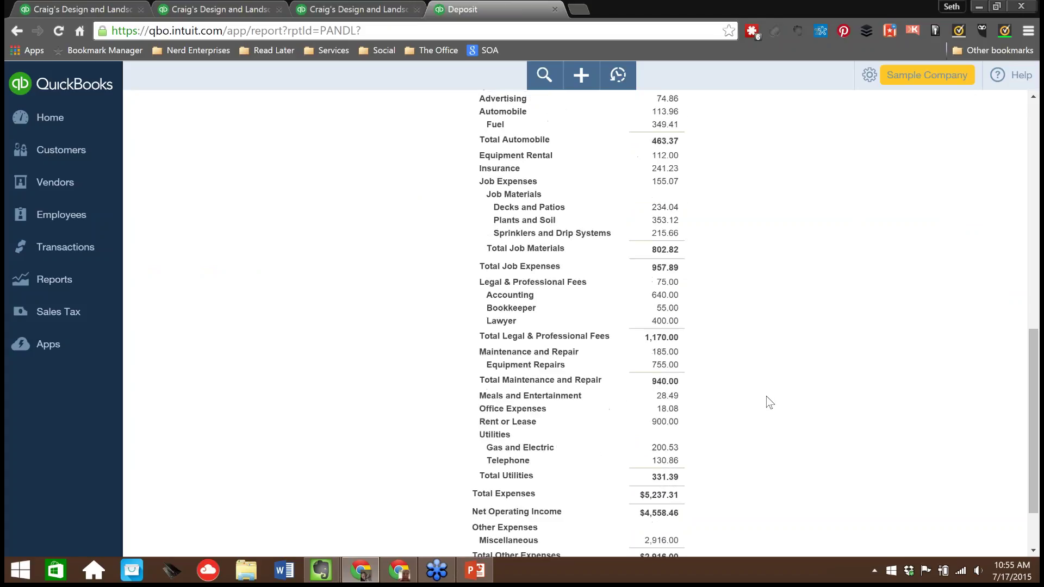
Open the transactions behind the Accounting expense on the Profit and Loss and regroup that report by Name
left_click(665, 297)
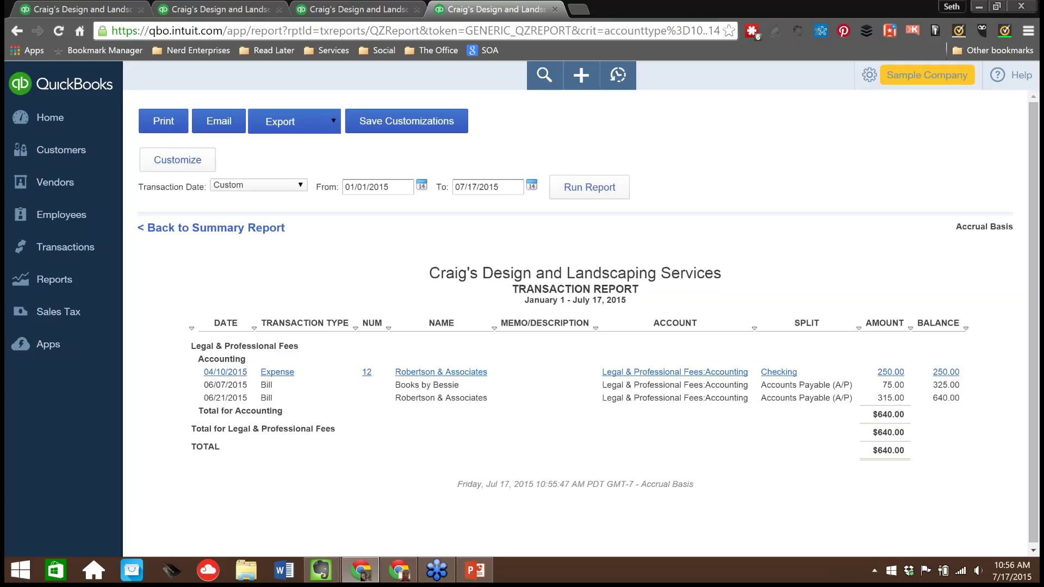
left_click(178, 161)
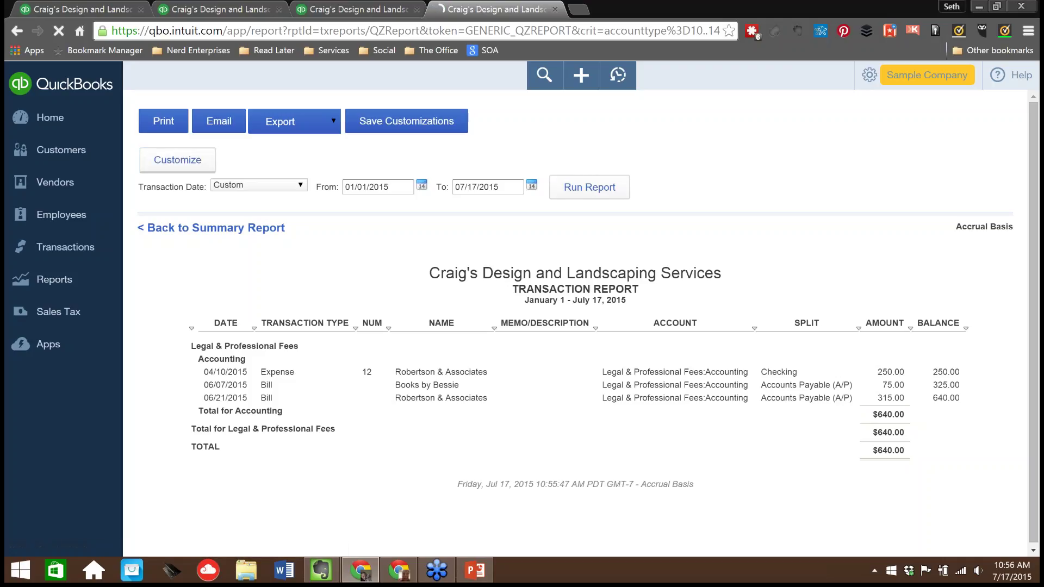
left_click(156, 160)
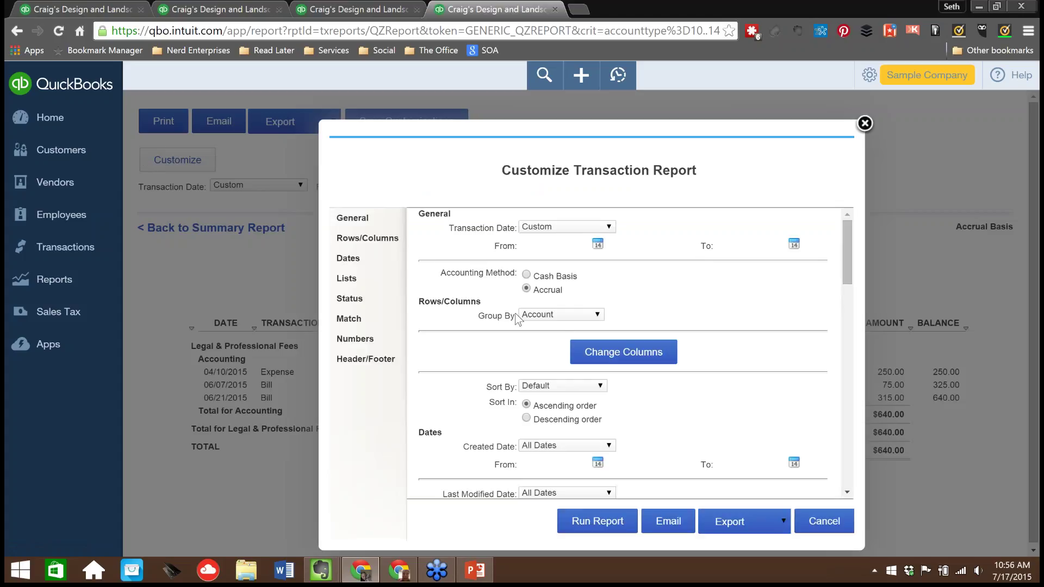
left_click(552, 315)
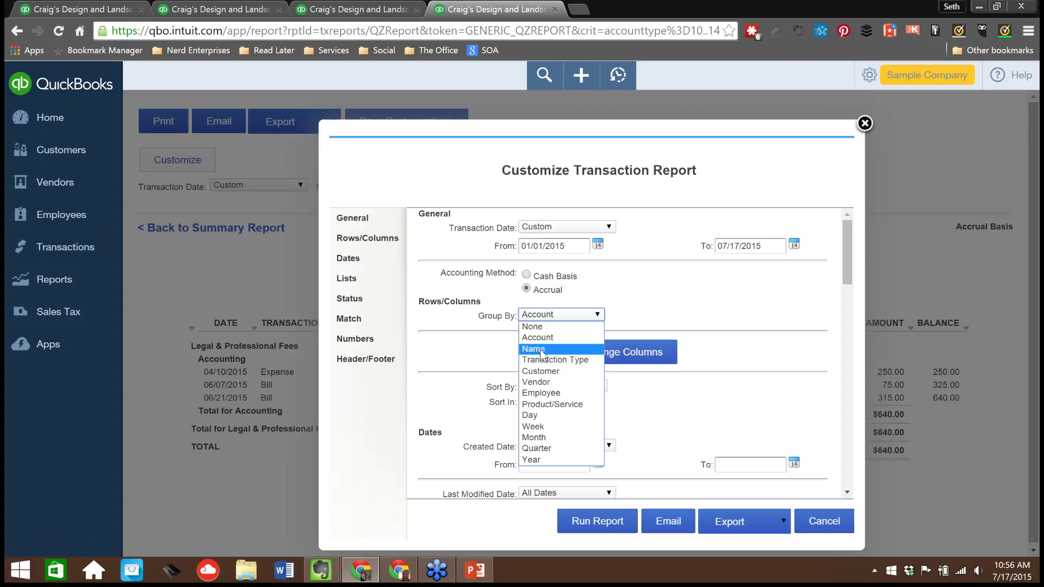
left_click(542, 350)
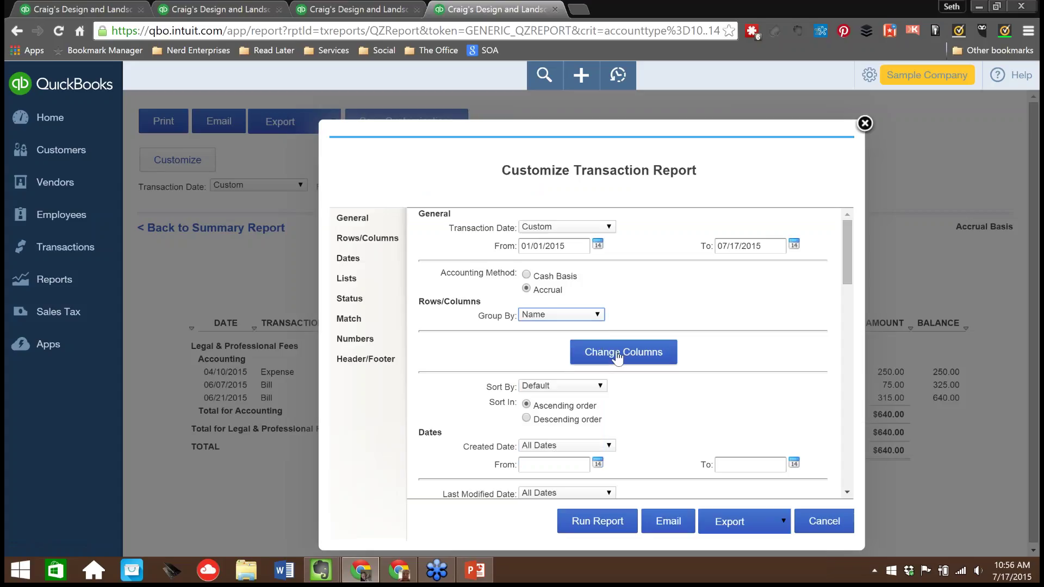
left_click(602, 521)
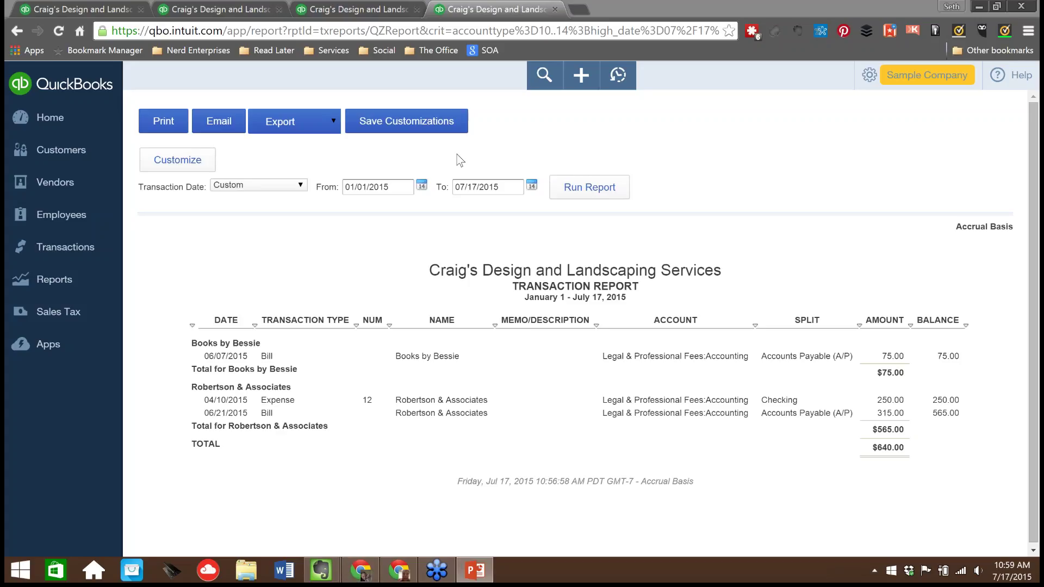
Switch to the maximized PowerPoint window showing the CPE Keyword slide
key("alt+Tab")
key("super+Up")
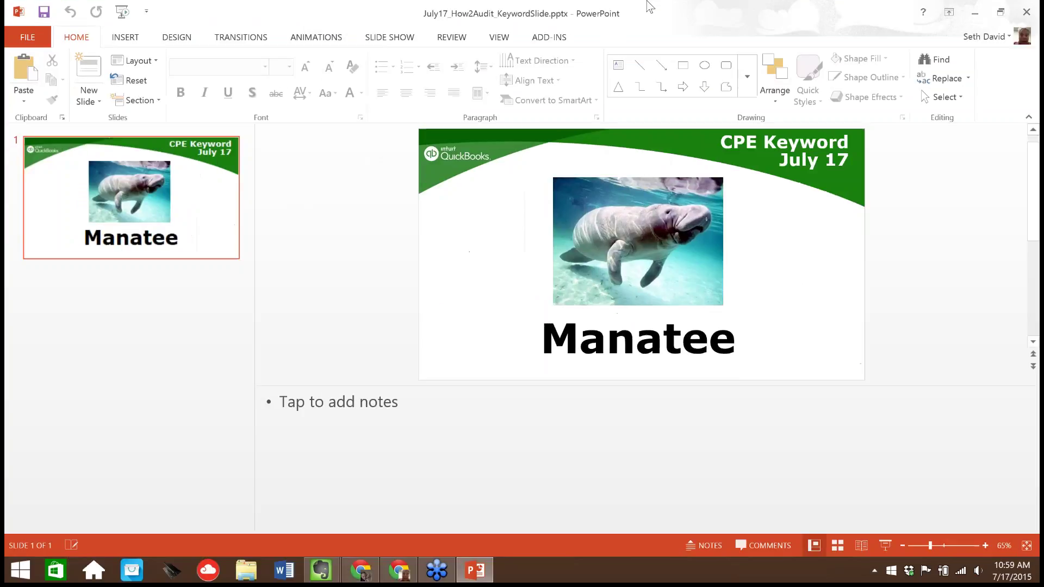